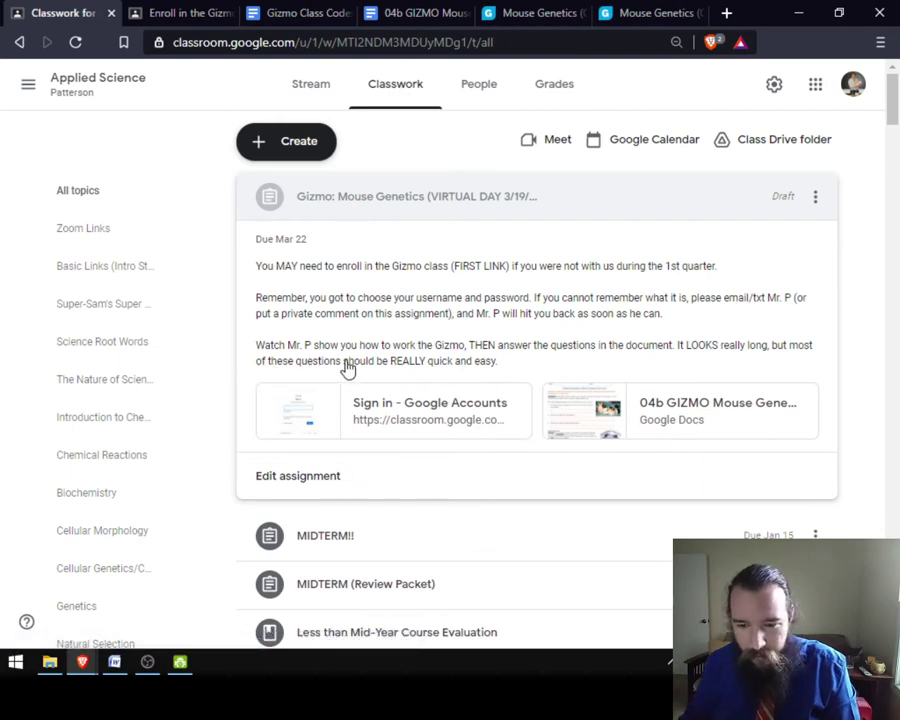
Open the 'Enroll in the Gizmo Class' assignment from the Classwork page.
click(165, 12)
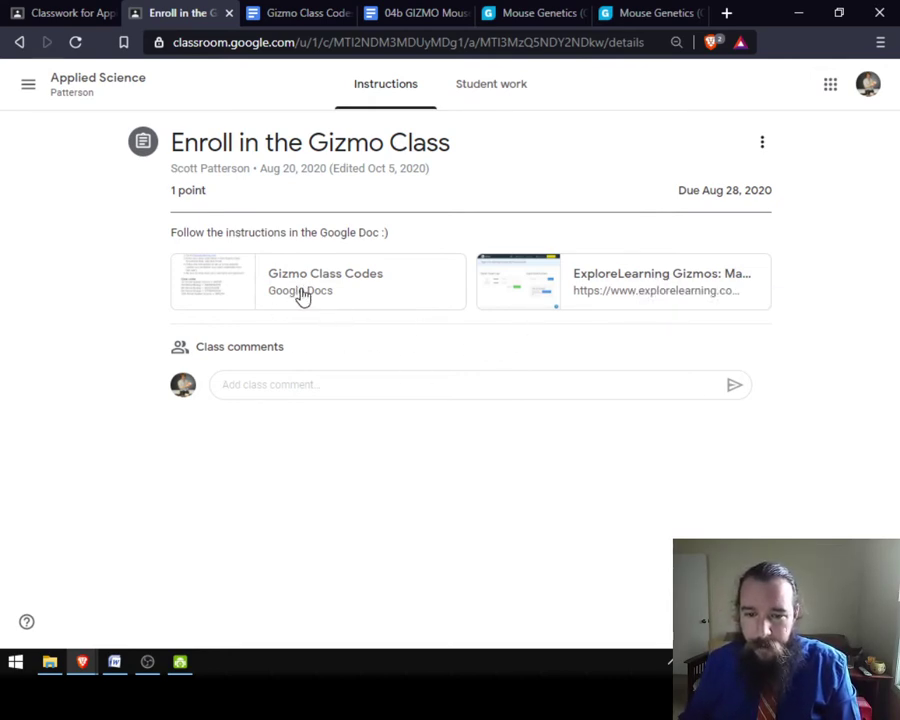
Look over the period class codes in the Gizmo Class Codes doc, then switch to the Mouse Genetics worksheet.
click(278, 10)
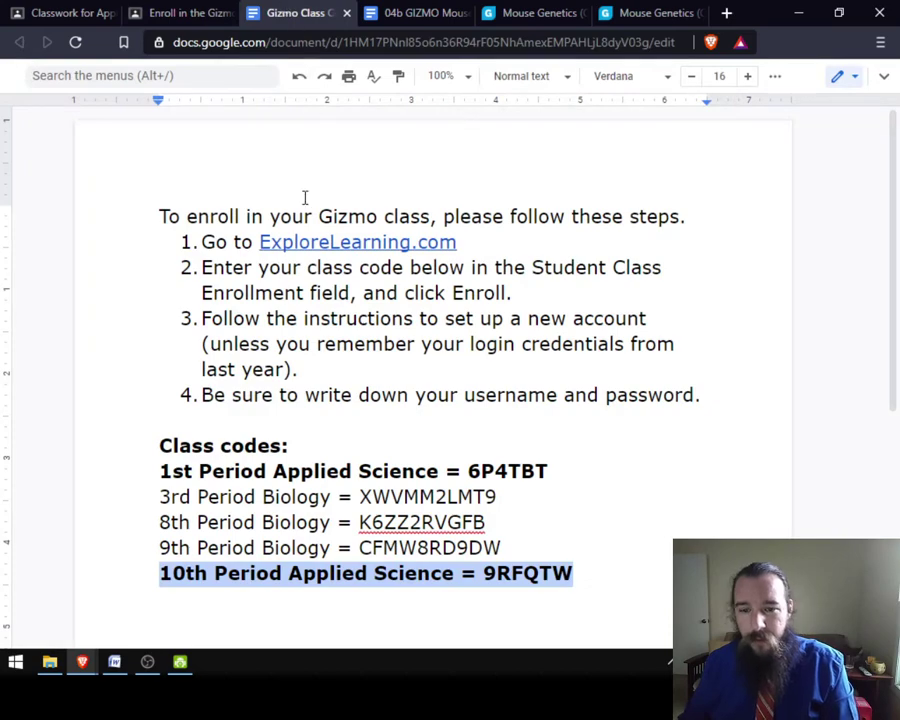
scroll(300, 450, down, 3)
click(558, 392)
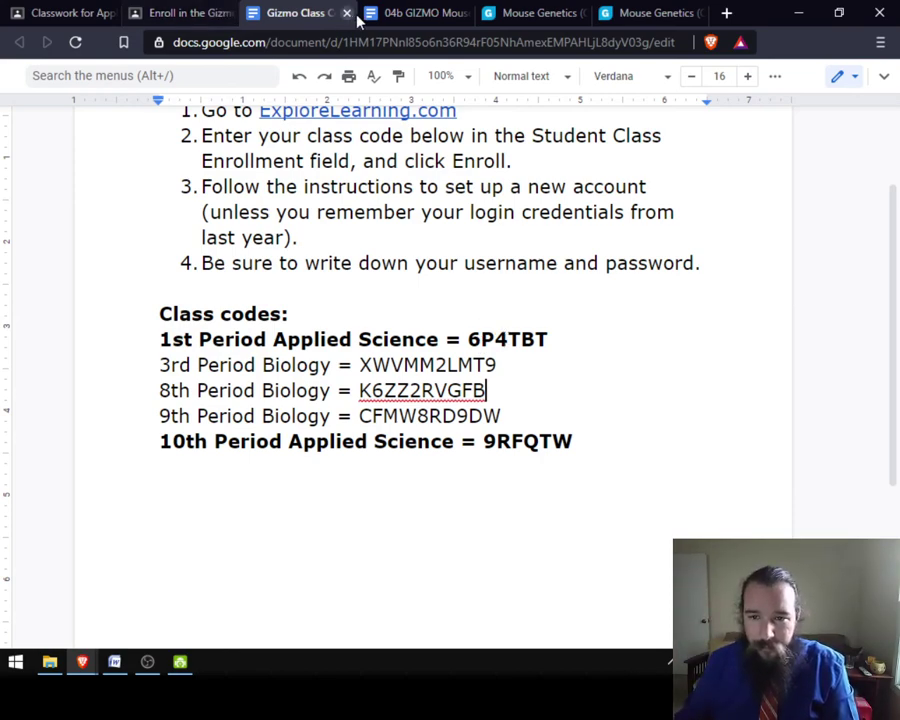
click(410, 15)
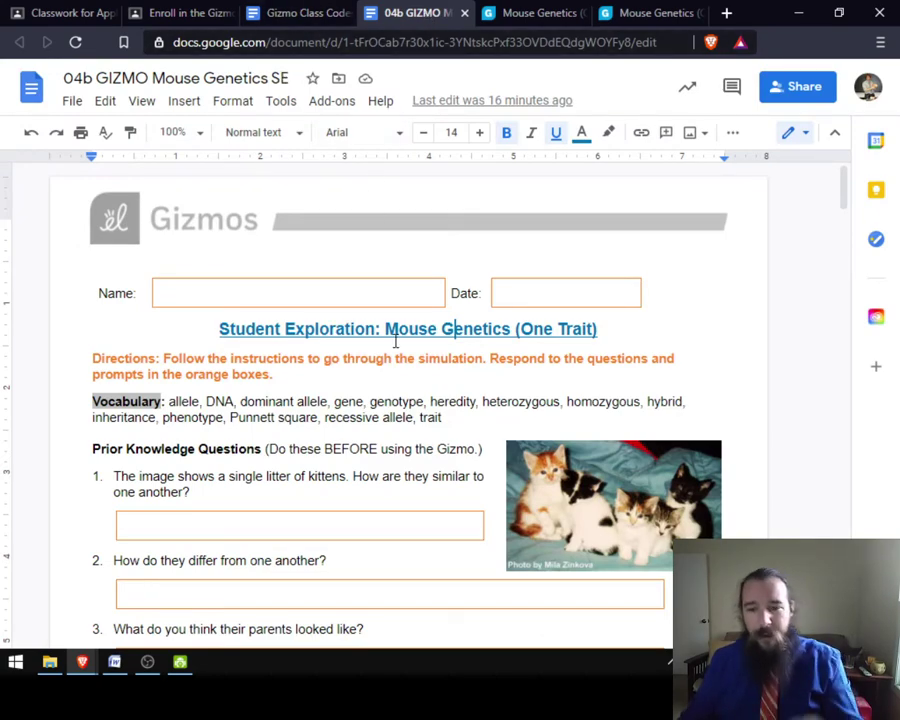
Scroll through the Mouse Genetics worksheet and collapse the menus into a compact toolbar.
scroll(432, 346, down, 10)
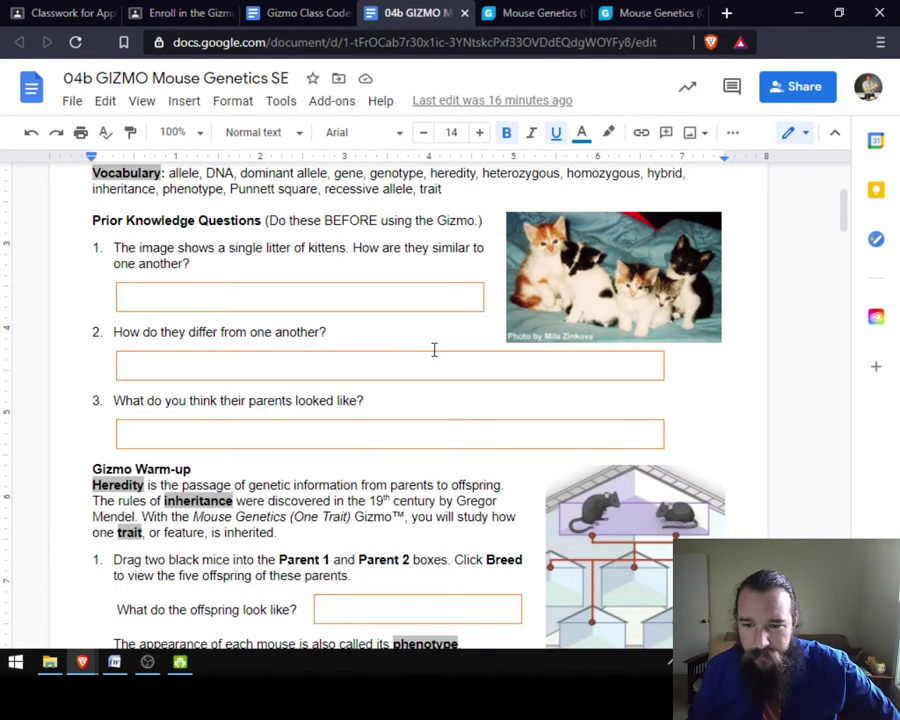
scroll(437, 356, down, 15)
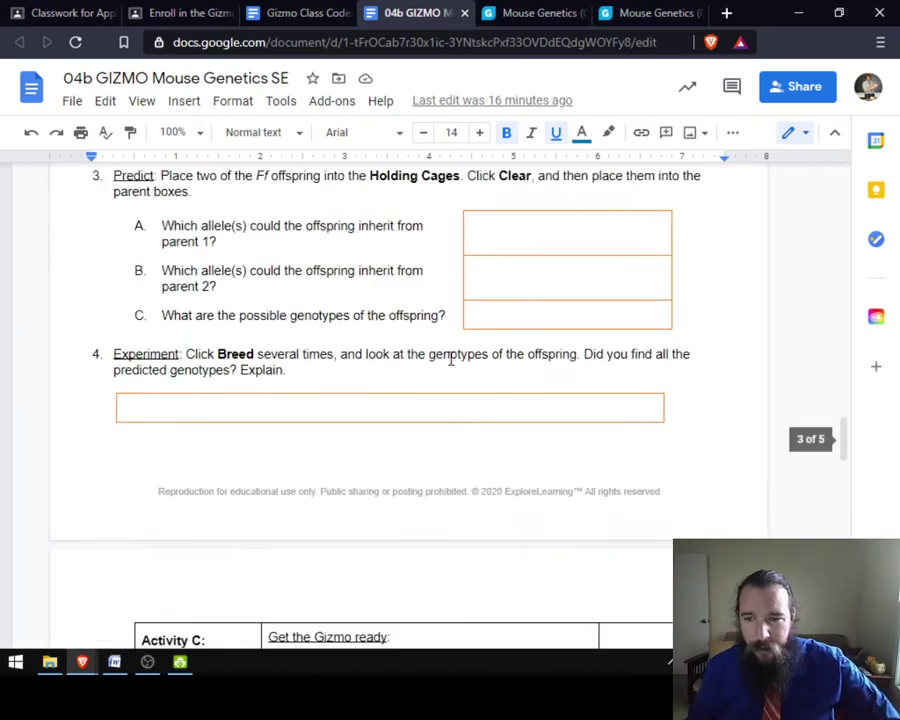
scroll(500, 300, up, 10)
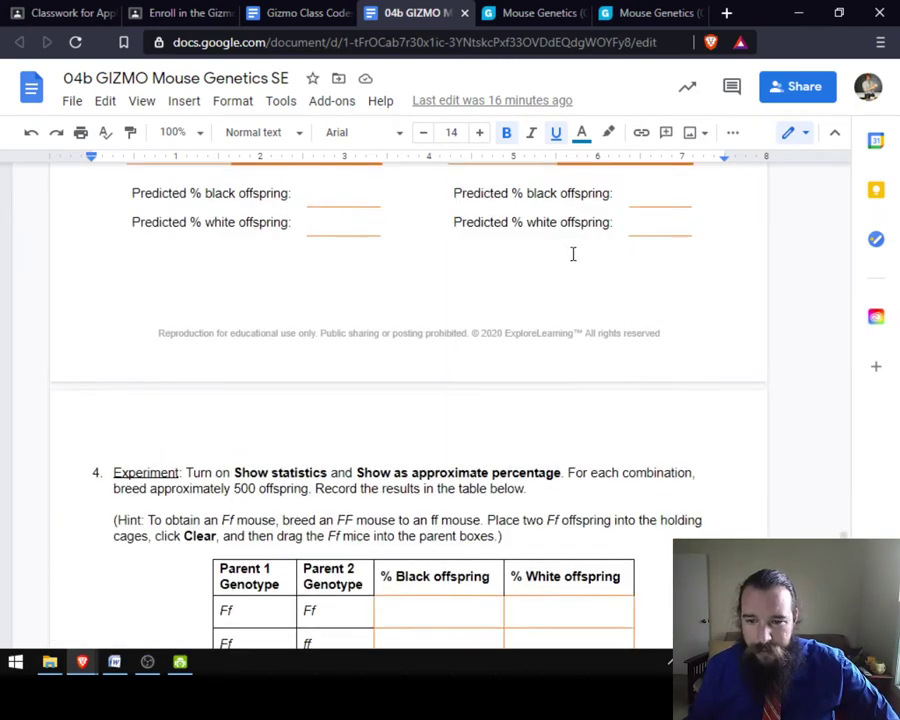
click(836, 133)
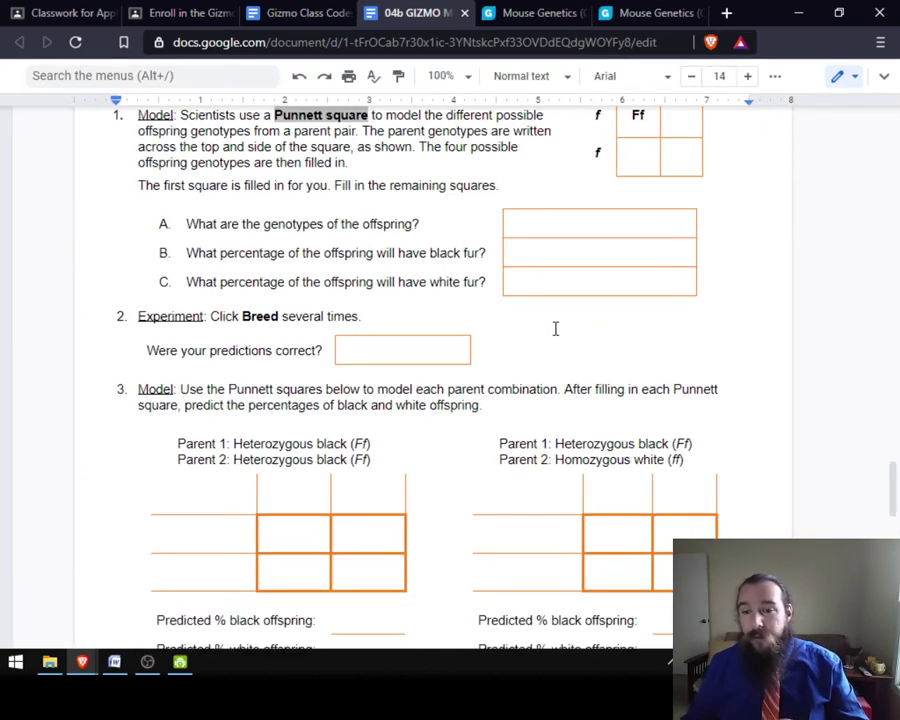
scroll(547, 334, up, 3)
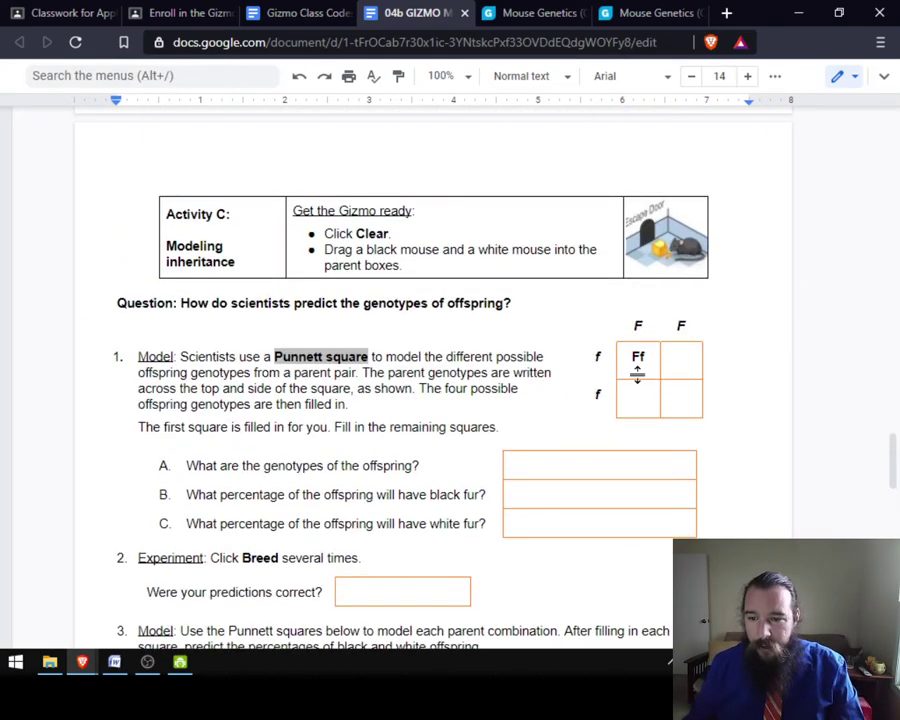
scroll(637, 372, down, 6)
scroll(646, 397, up, 15)
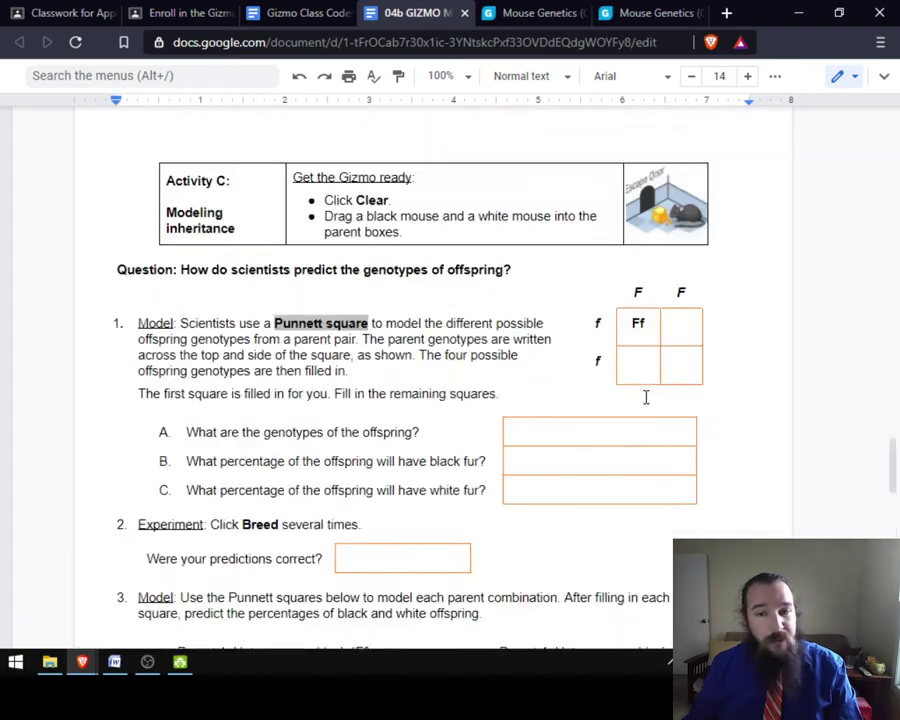
scroll(646, 397, up, 15)
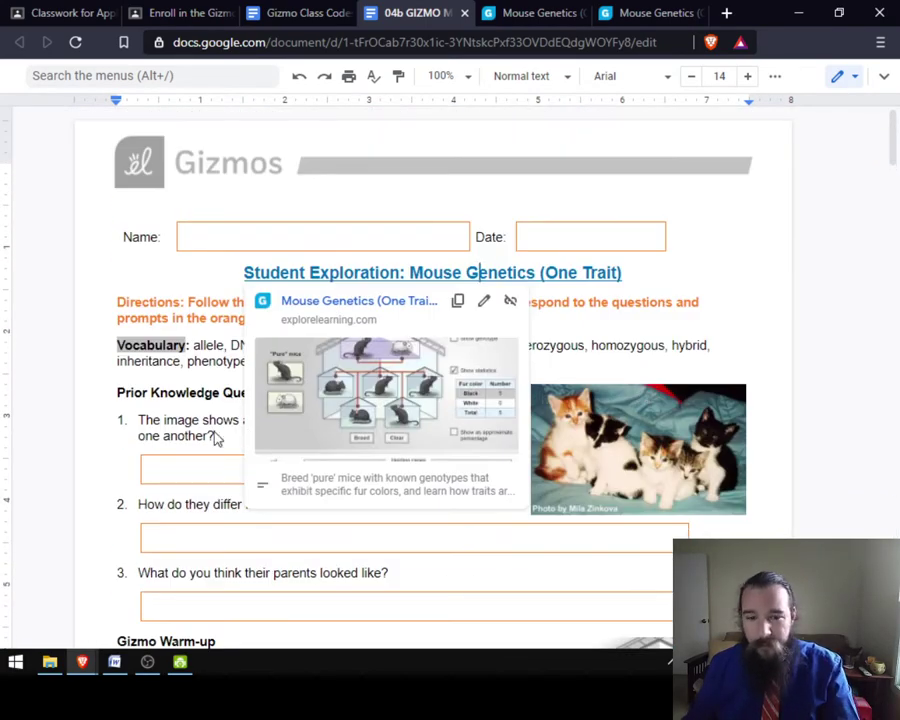
Show the preview card for the worksheet title's Gizmo link.
click(180, 466)
scroll(211, 452, down, 3)
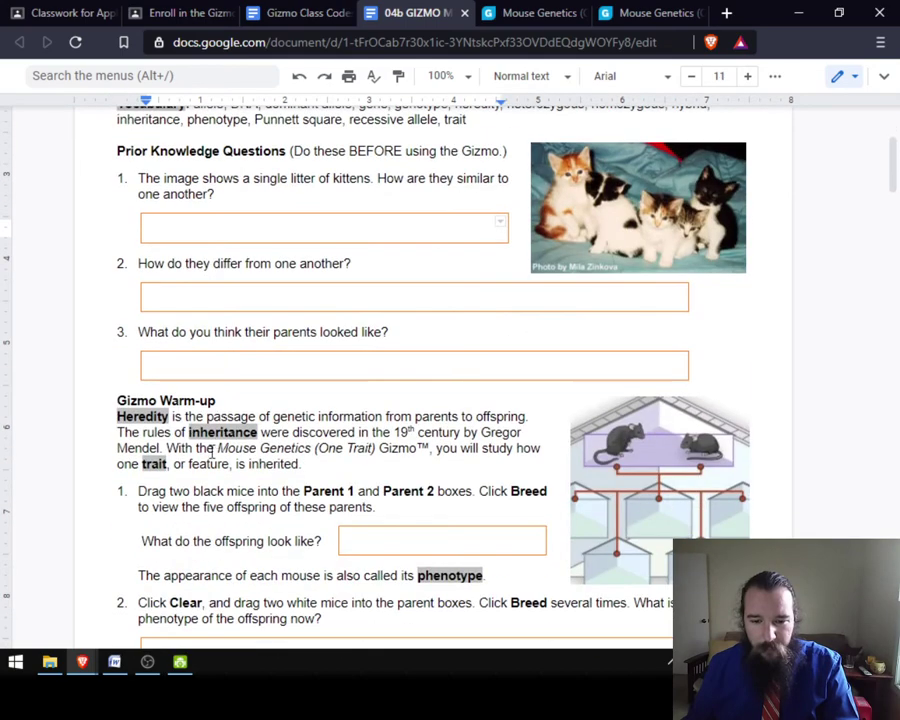
scroll(340, 397, up, 3)
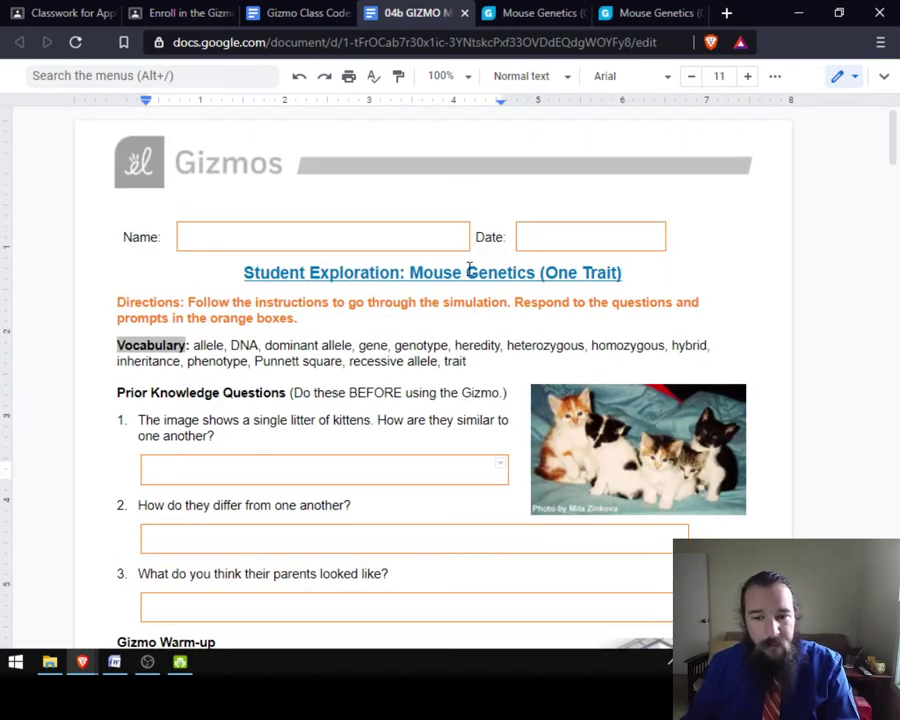
click(469, 272)
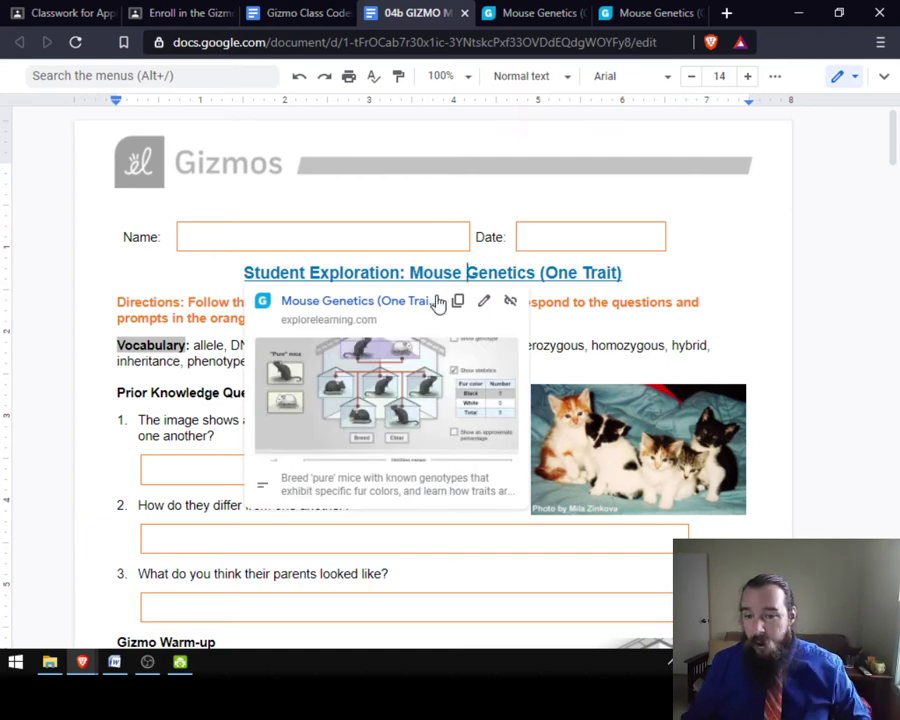
Follow the title link to the Mouse Genetics (One Trait) Gizmo page and switch to the simulation's tab.
click(378, 302)
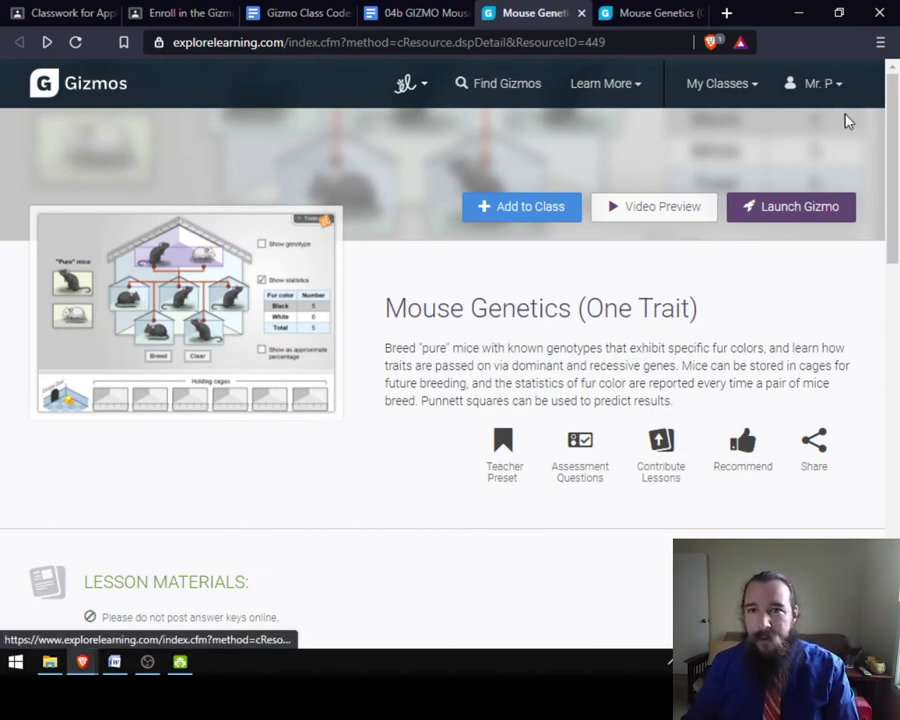
click(843, 88)
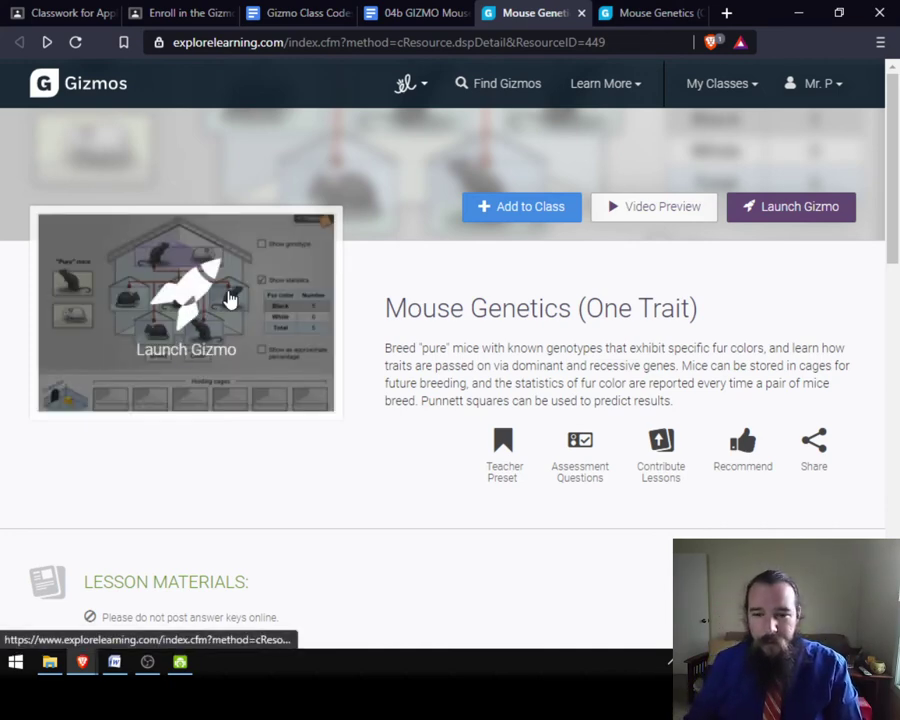
click(660, 12)
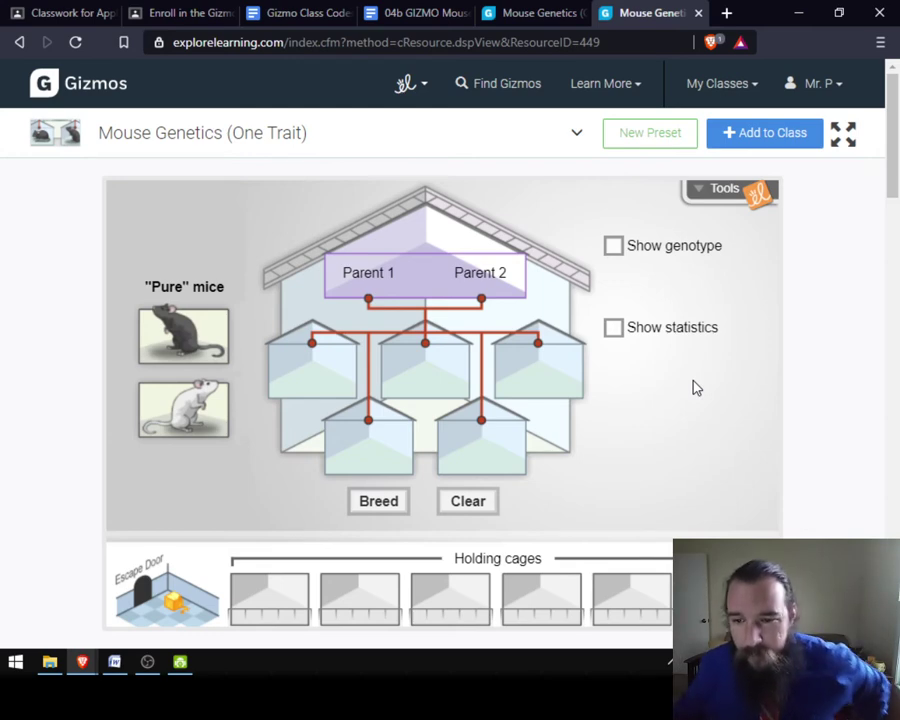
Turn on Show genotype and Show statistics in the Mouse Genetics simulation.
click(617, 250)
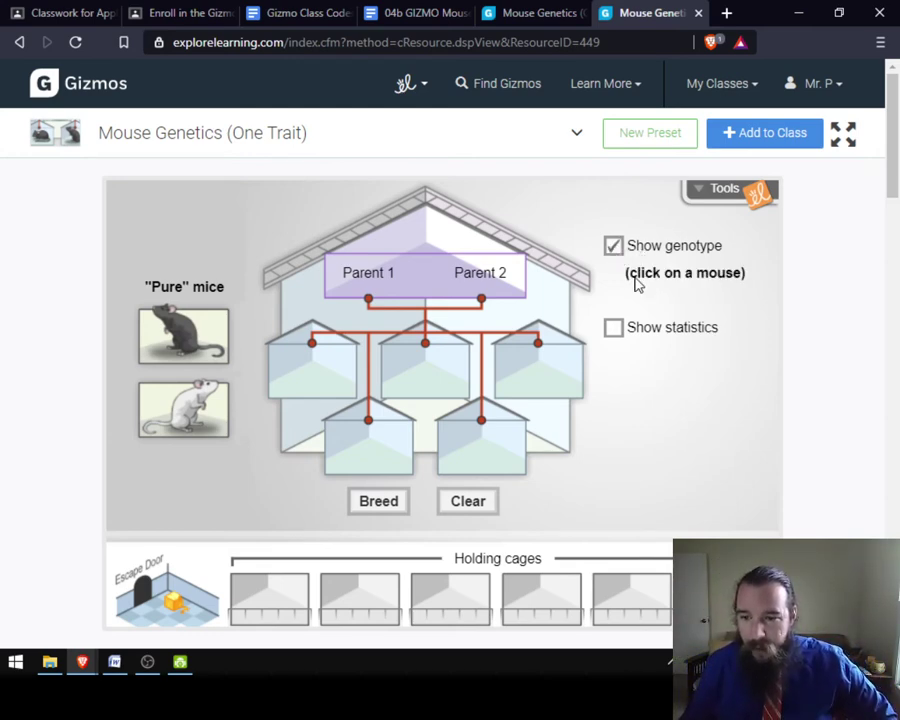
click(615, 330)
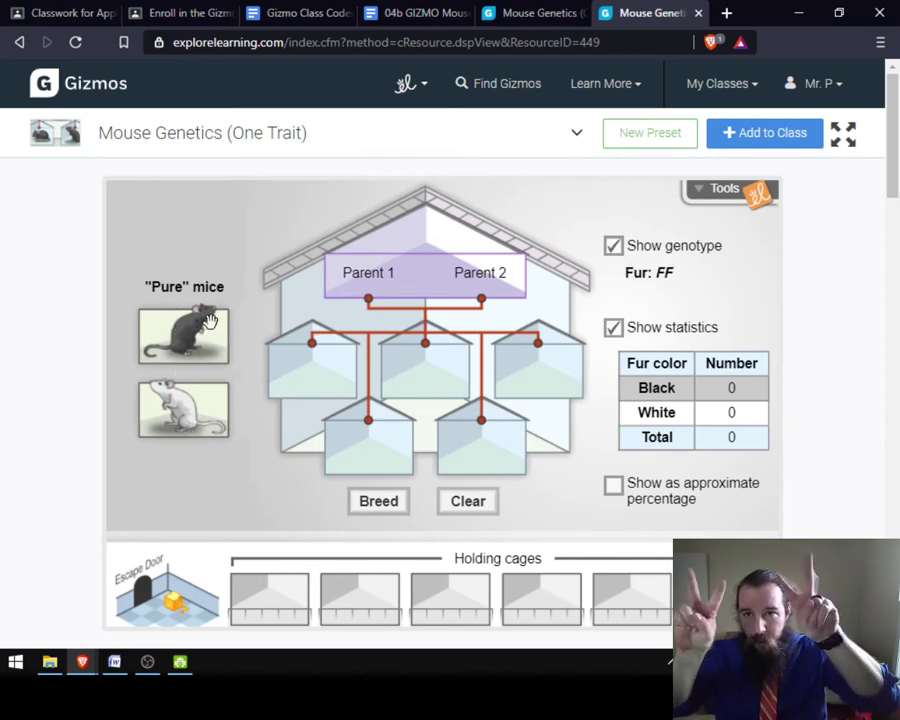
Place two pure black mice as Parent 1 and Parent 2 and breed a first litter.
drag(209, 332, 408, 287)
drag(200, 335, 519, 306)
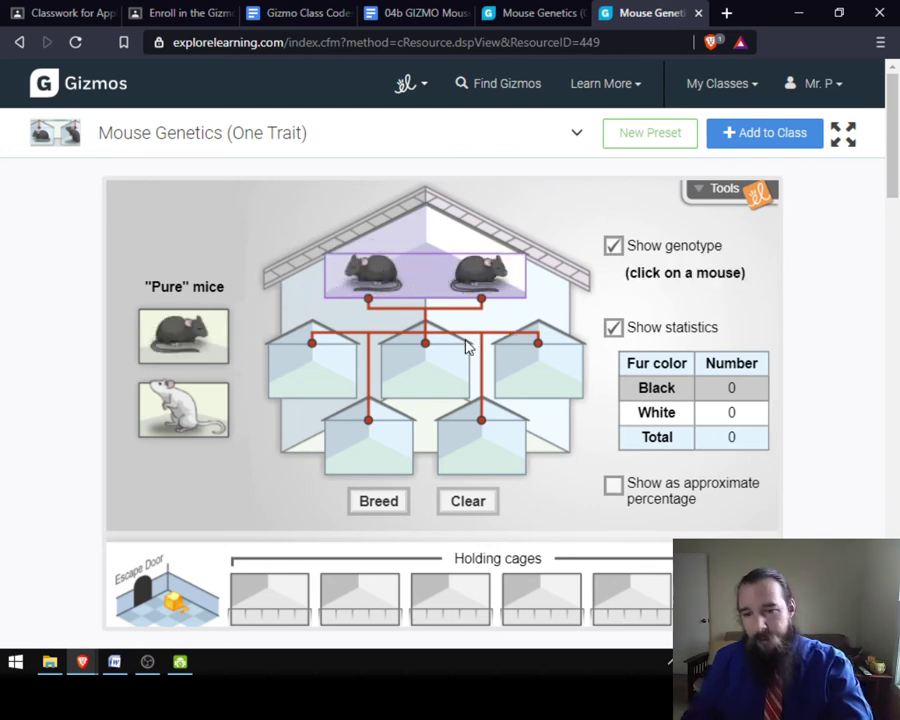
click(378, 501)
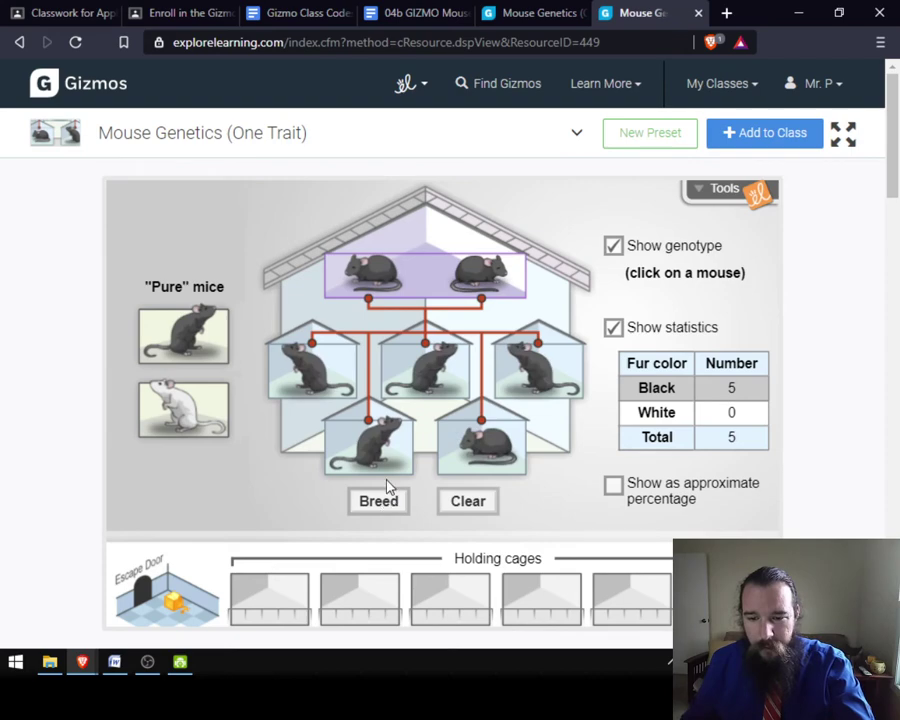
mouse_move(425, 373)
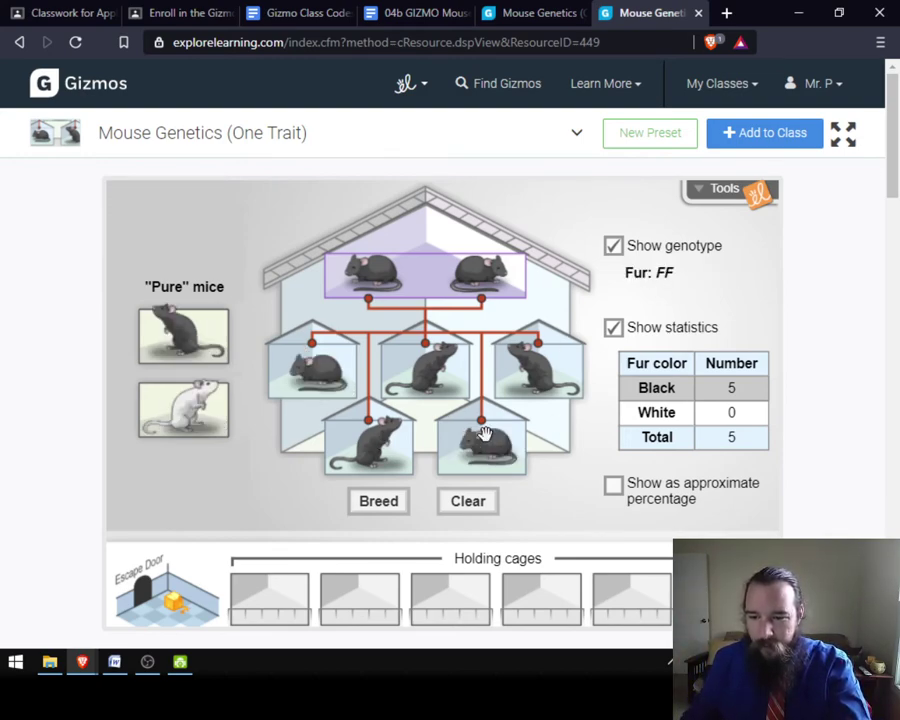
Breed repeatedly until 115 offspring, all black, briefly viewing the statistics as percentages.
click(368, 506)
click(372, 506)
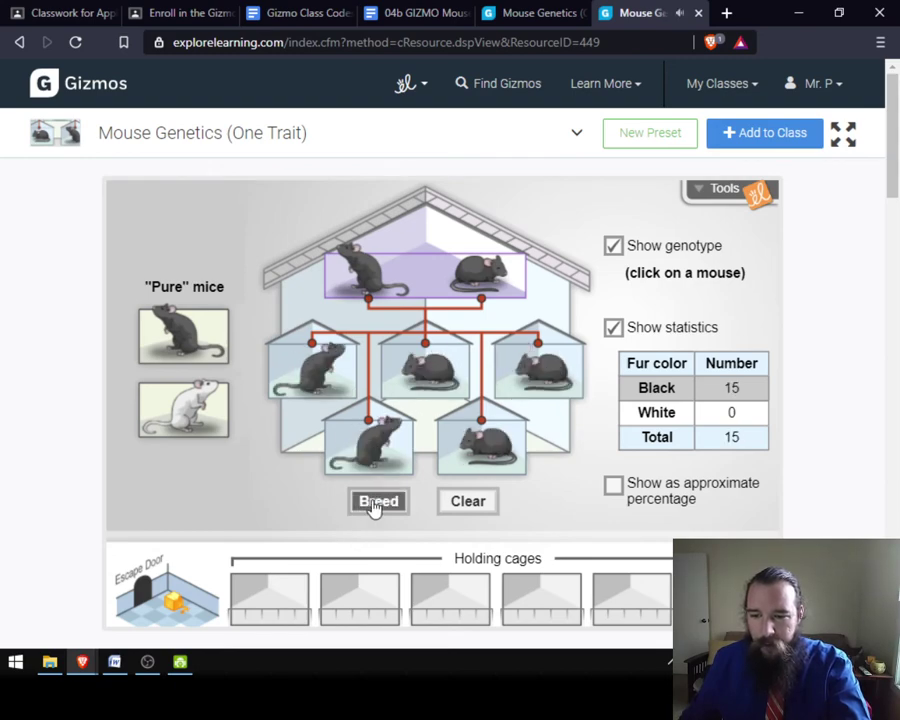
click(372, 506)
click(372, 506)
click(373, 507)
triple_click(373, 503)
triple_click(373, 503)
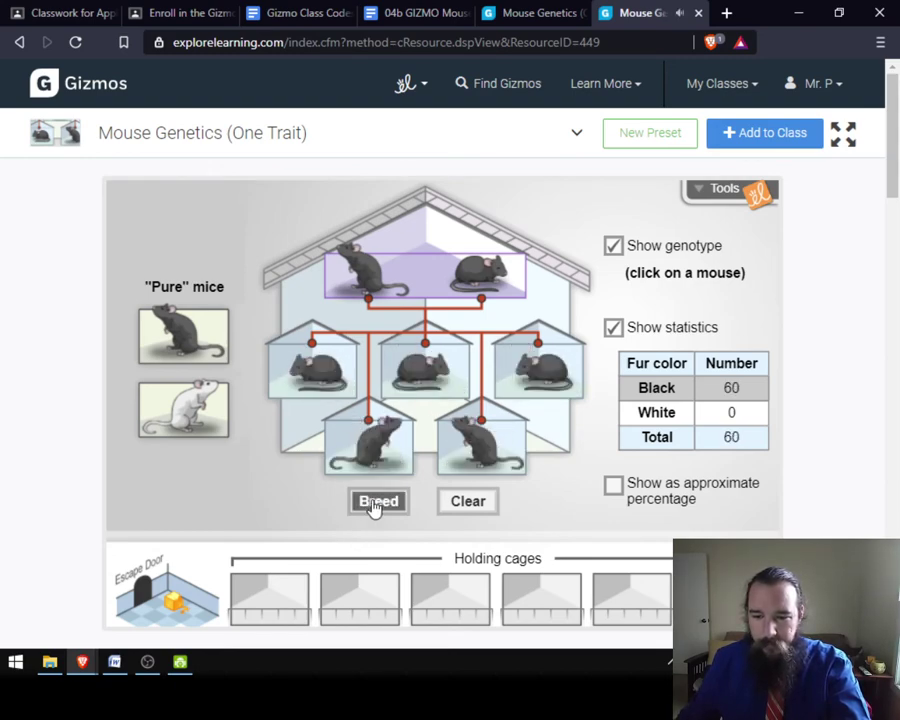
double_click(373, 503)
double_click(373, 503)
triple_click(373, 503)
triple_click(373, 504)
click(373, 504)
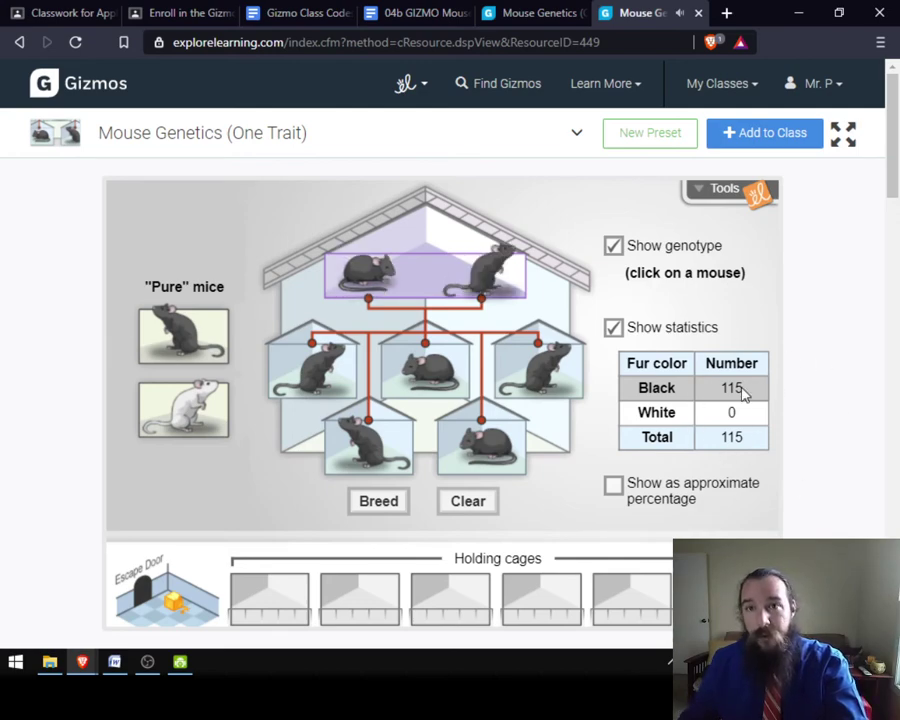
click(613, 490)
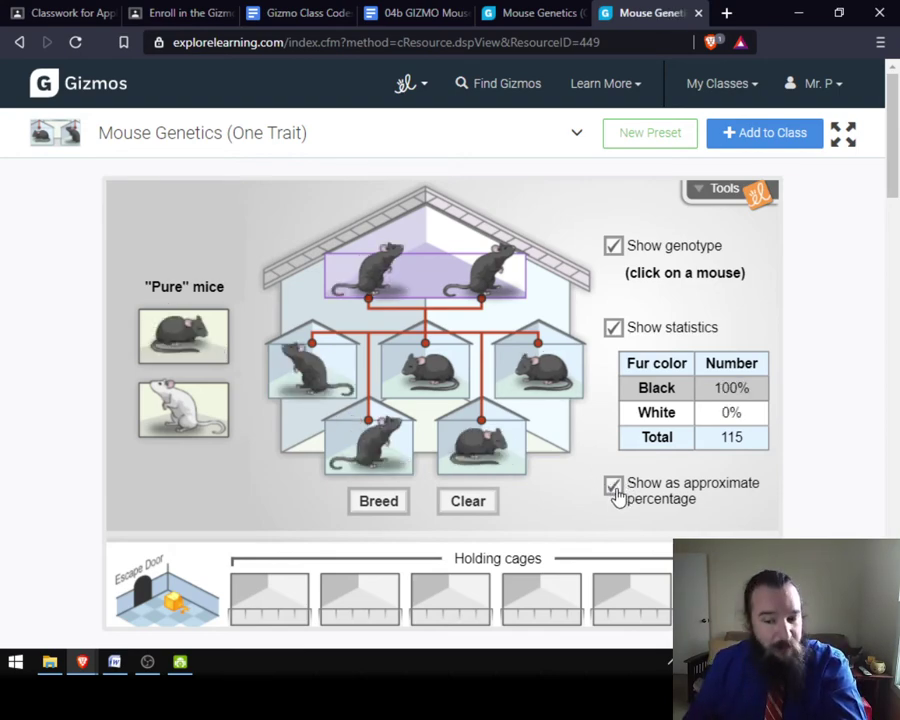
click(615, 490)
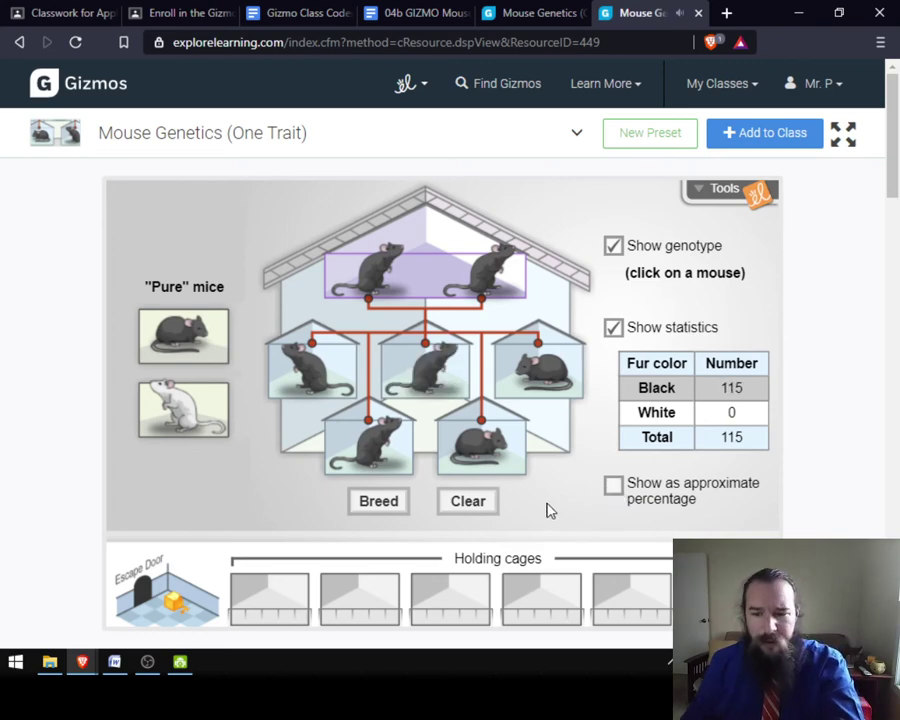
Clear the cages, set pure black and pure white mice as parents, and breed them.
click(466, 507)
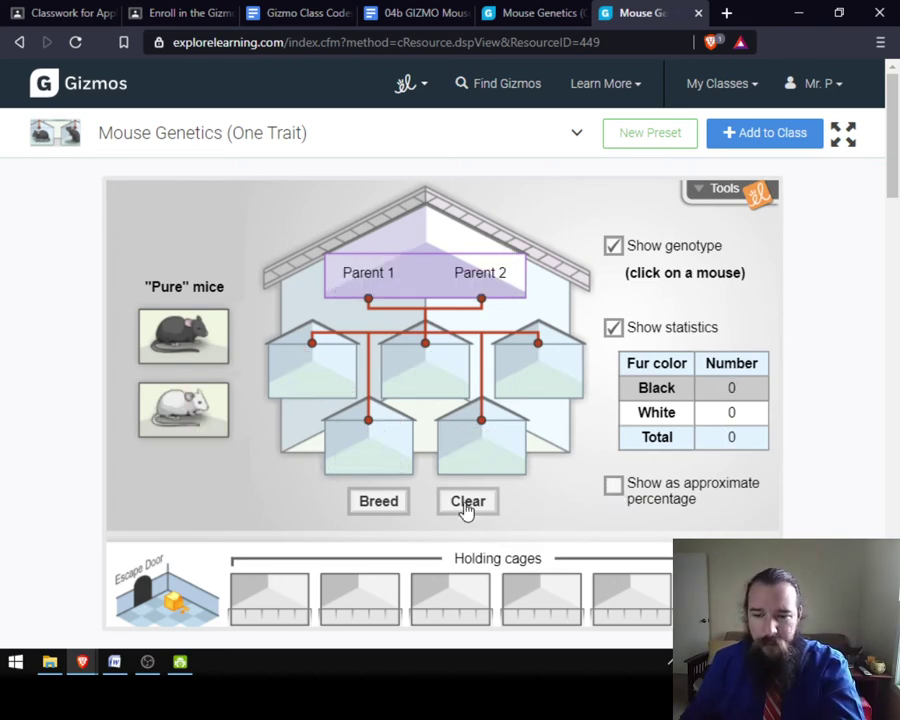
drag(183, 333, 398, 255)
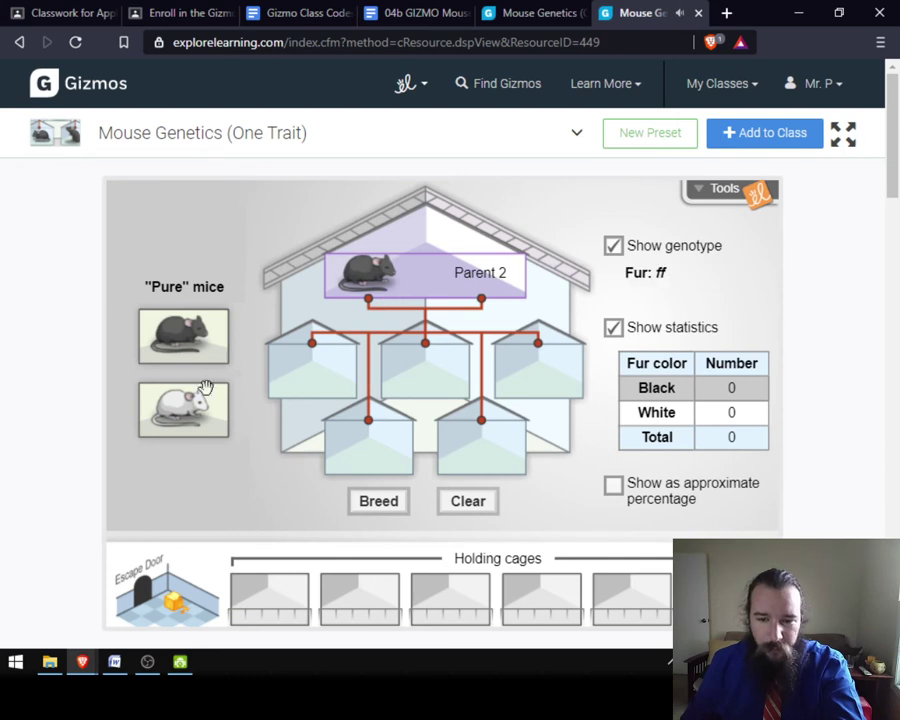
drag(183, 408, 508, 272)
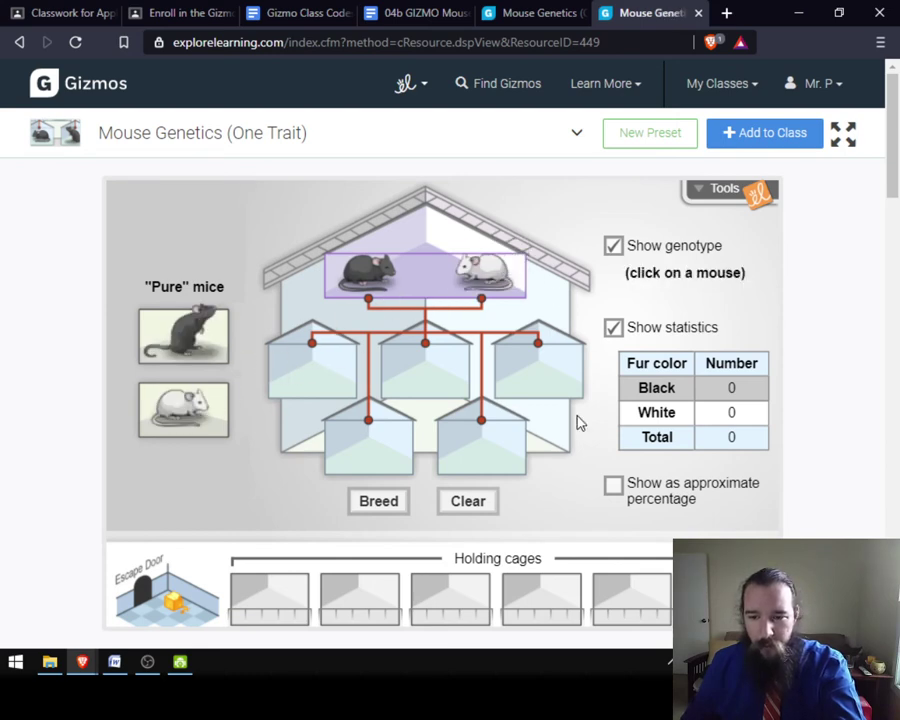
click(378, 502)
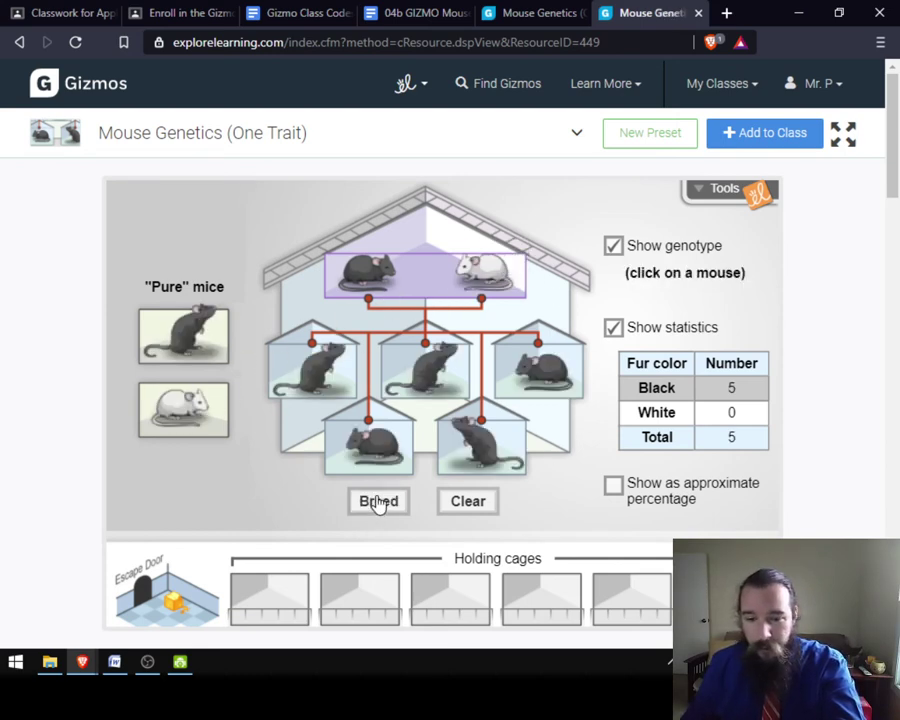
click(410, 437)
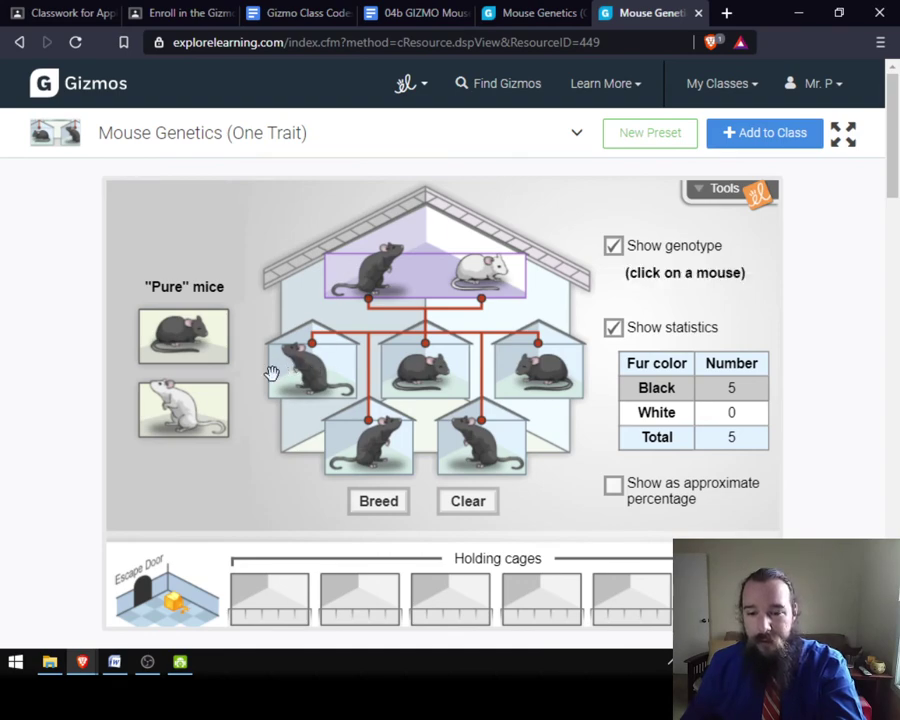
Store two black offspring and the white parent in holding cages; release the unwanted offspring.
mouse_move(313, 374)
drag(304, 386, 271, 597)
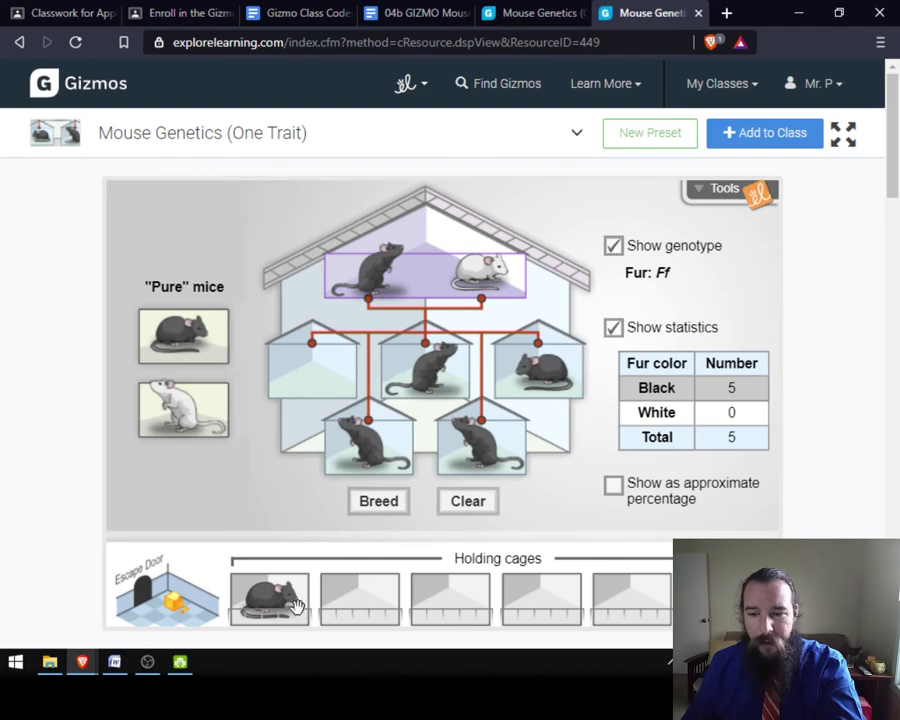
mouse_move(378, 432)
drag(378, 432, 362, 592)
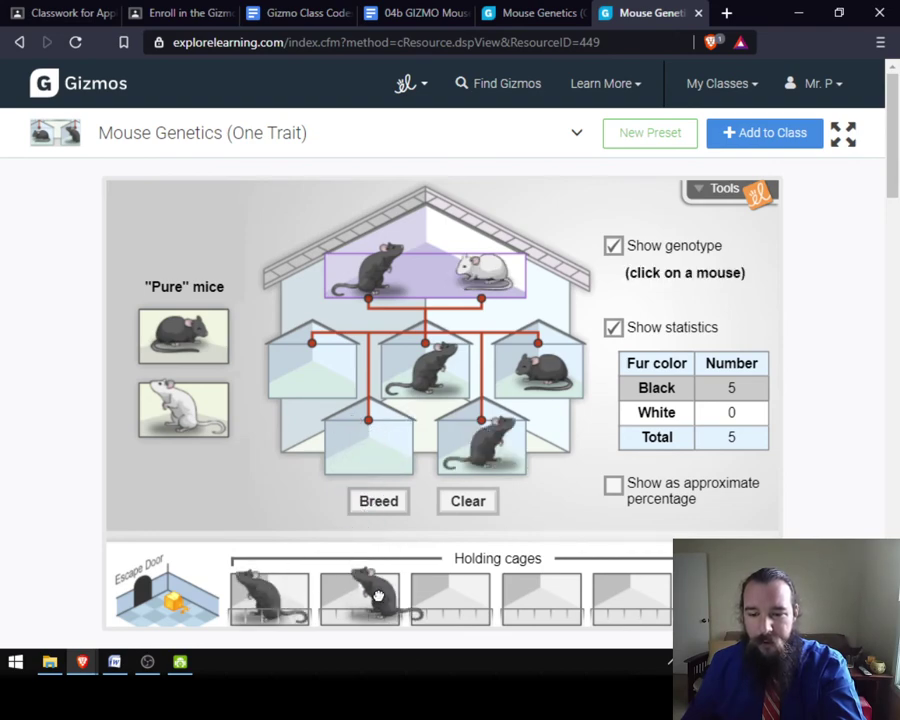
mouse_move(484, 277)
drag(484, 277, 450, 594)
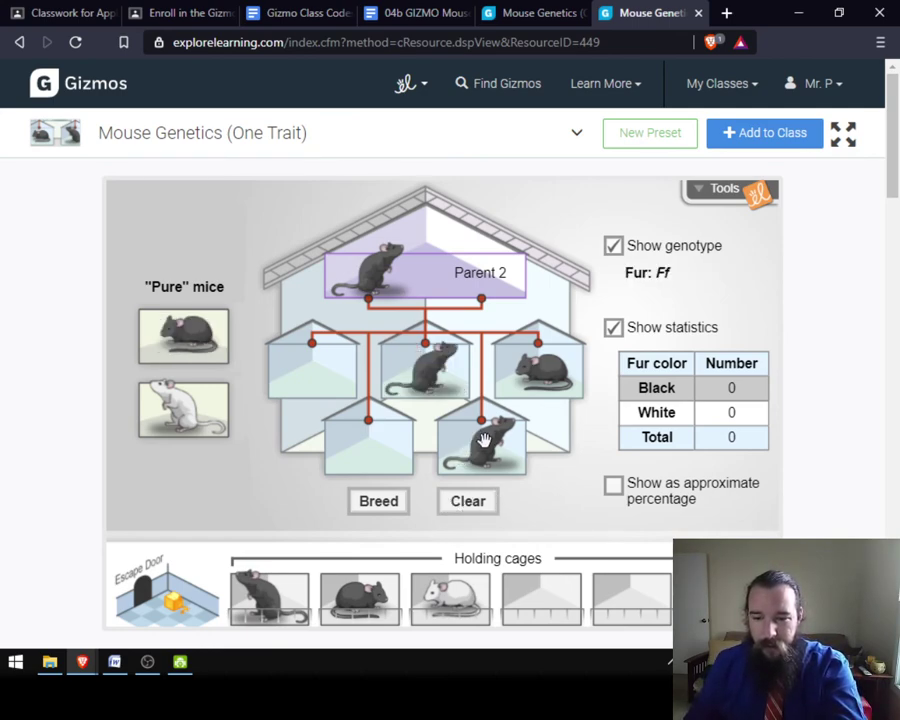
drag(484, 442, 157, 596)
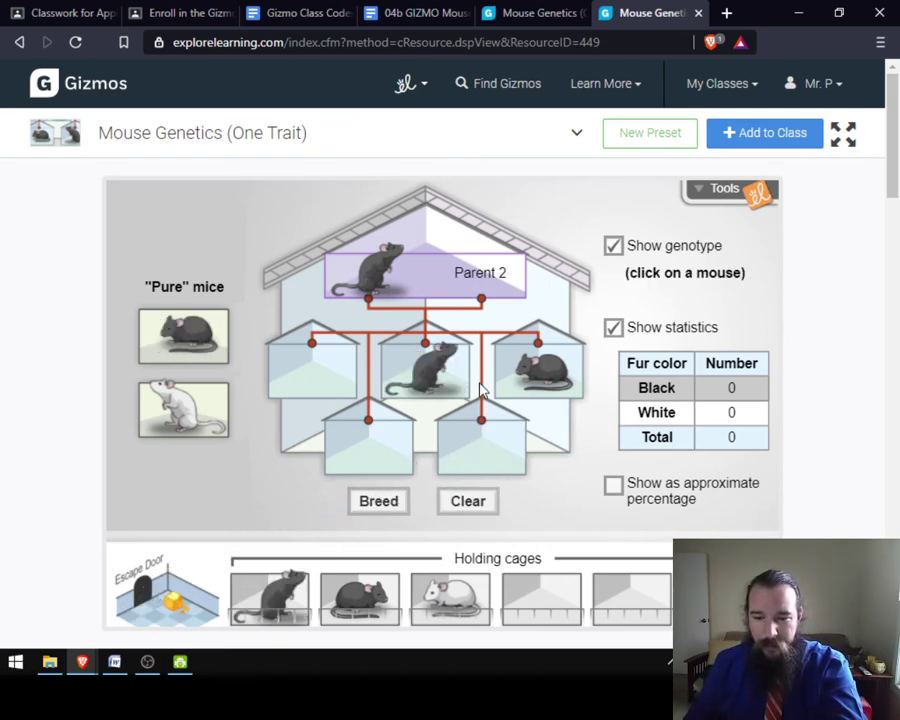
drag(428, 372, 172, 596)
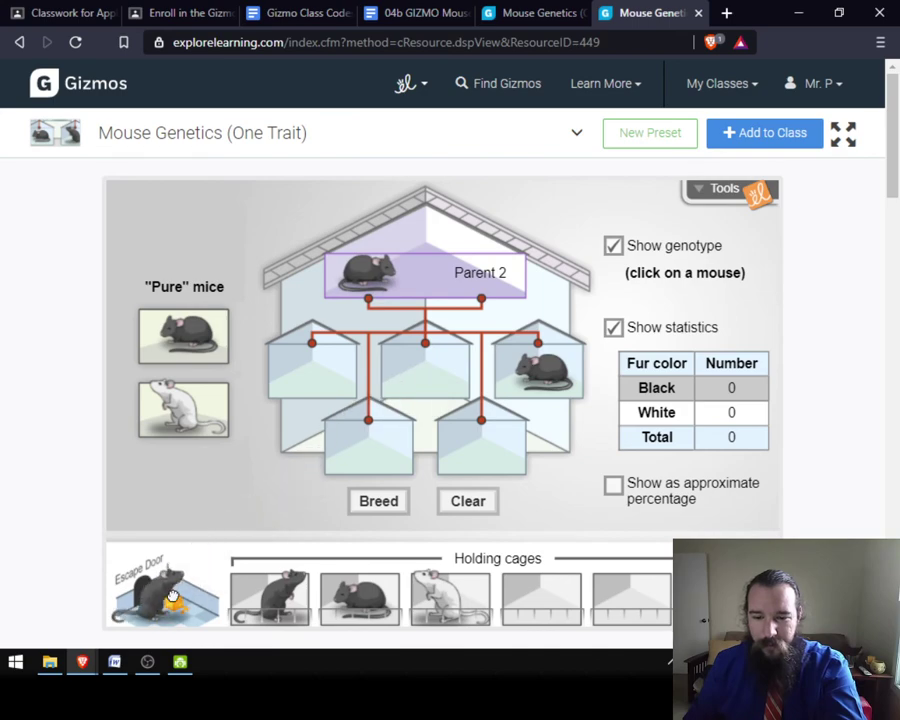
Clear the cages and make the stored Ff black mouse and white mouse the new parents.
click(466, 500)
click(360, 596)
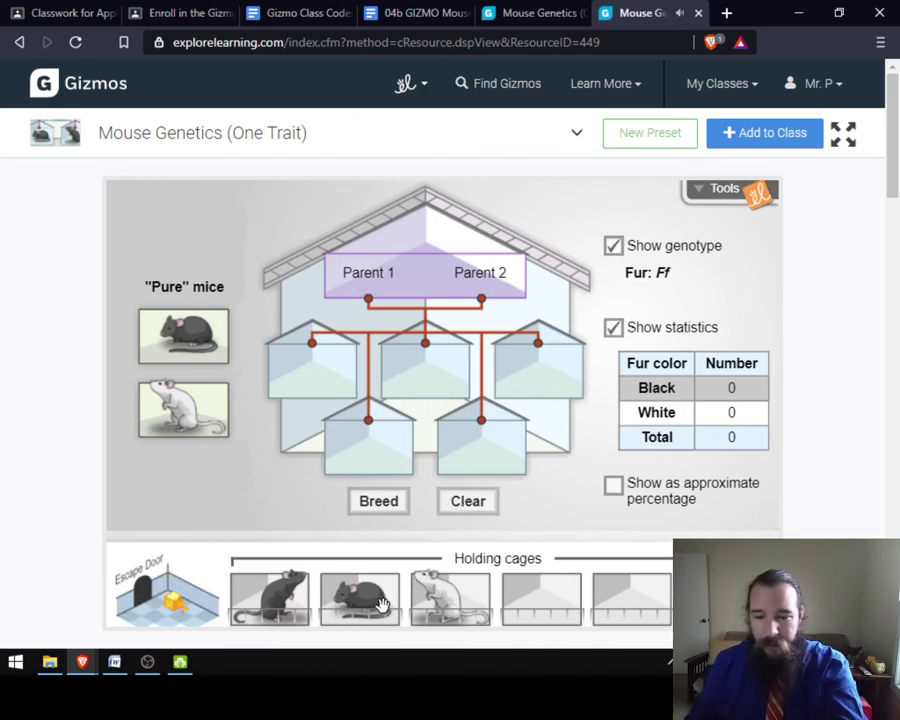
drag(360, 596, 370, 268)
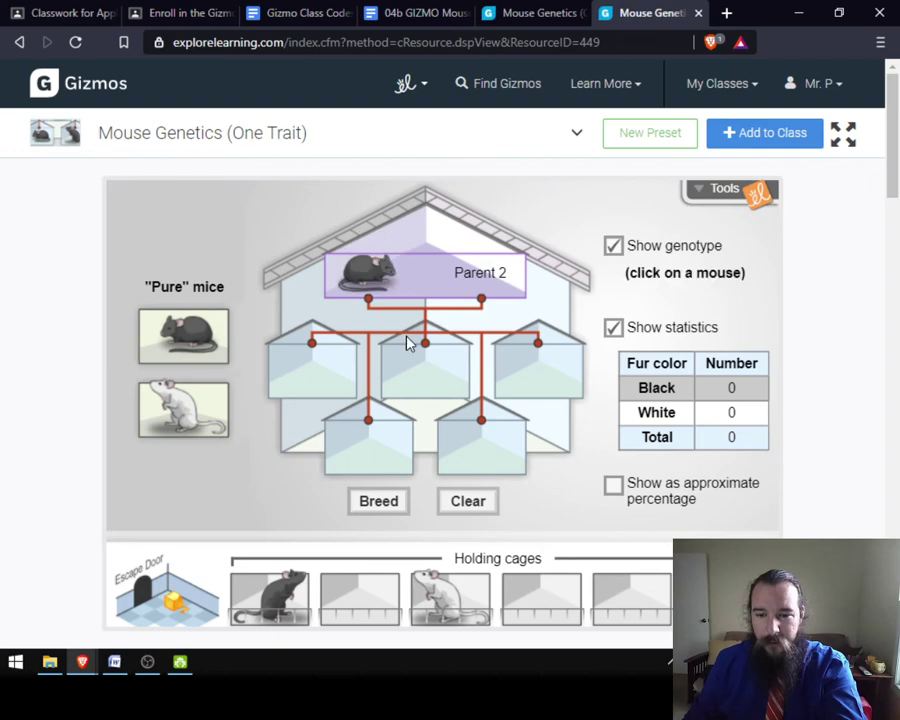
drag(450, 605, 485, 268)
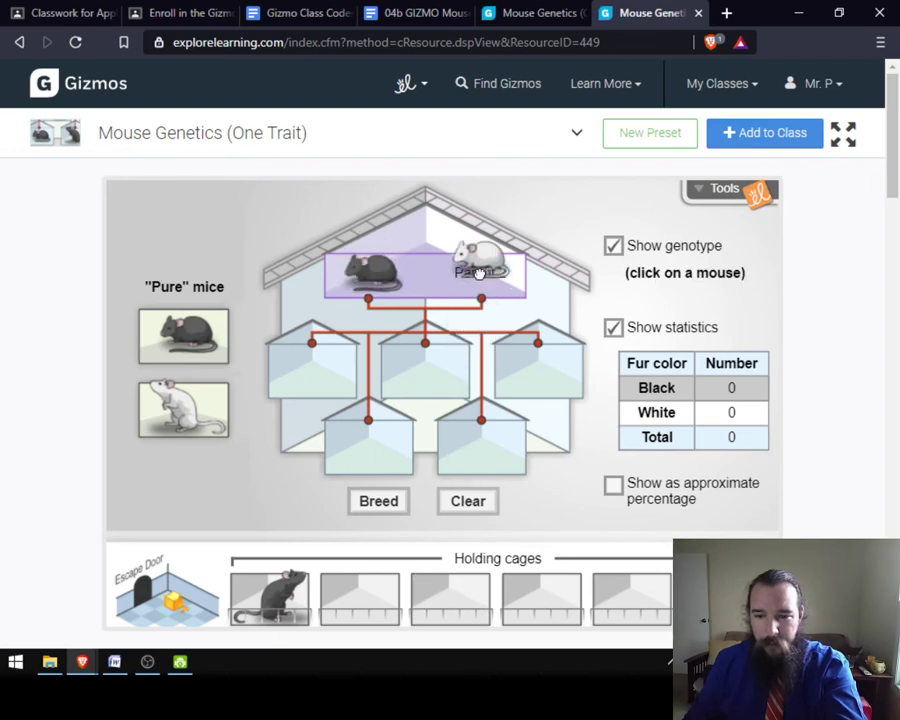
Breed the Ff and ff parents, check their genotypes, and show statistics as percentages.
click(396, 502)
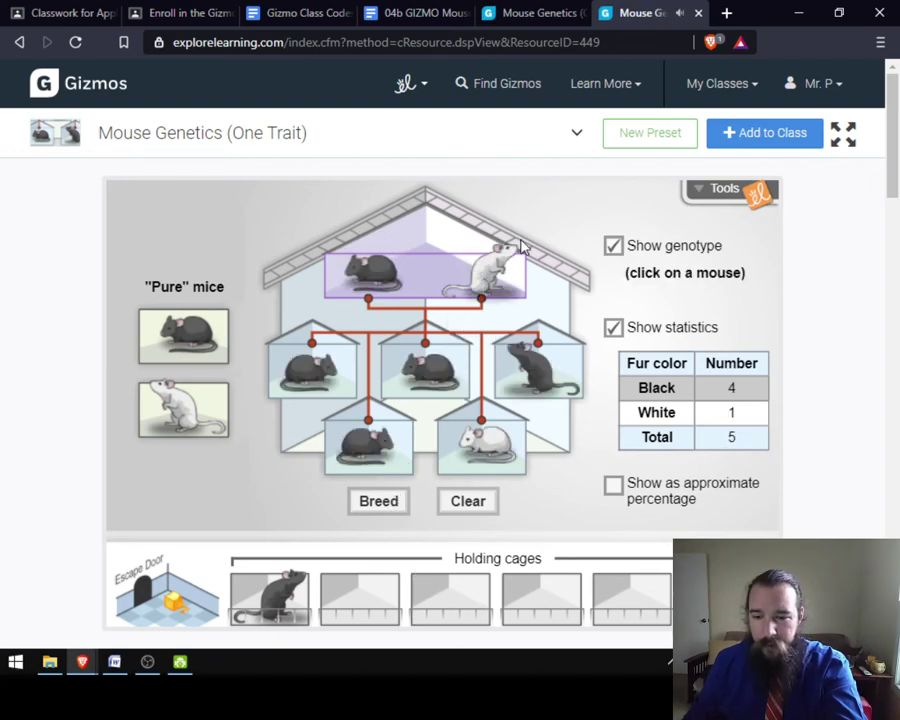
click(374, 267)
click(492, 267)
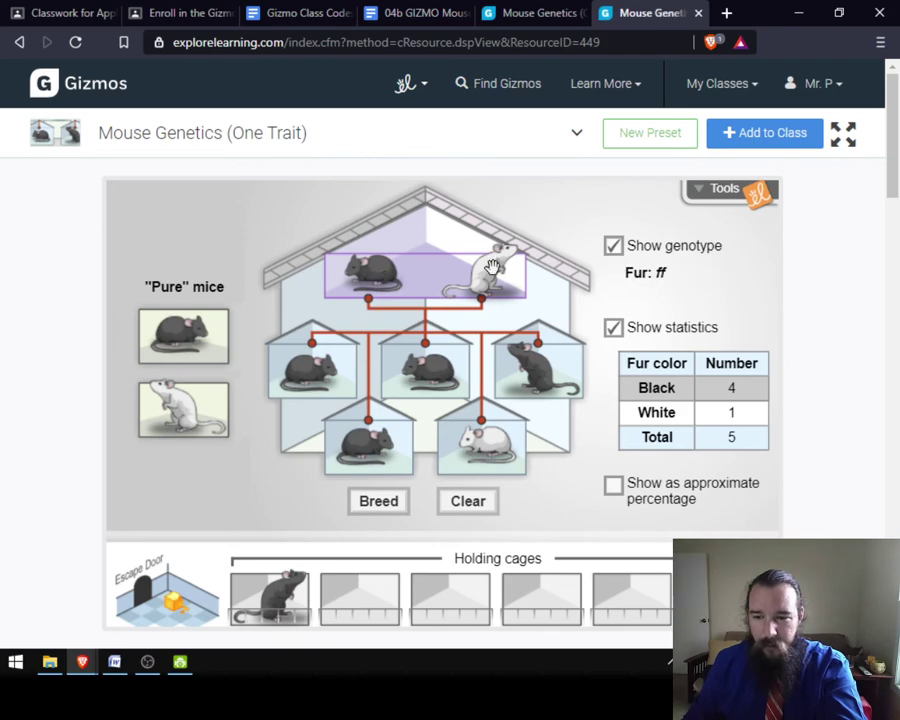
click(614, 490)
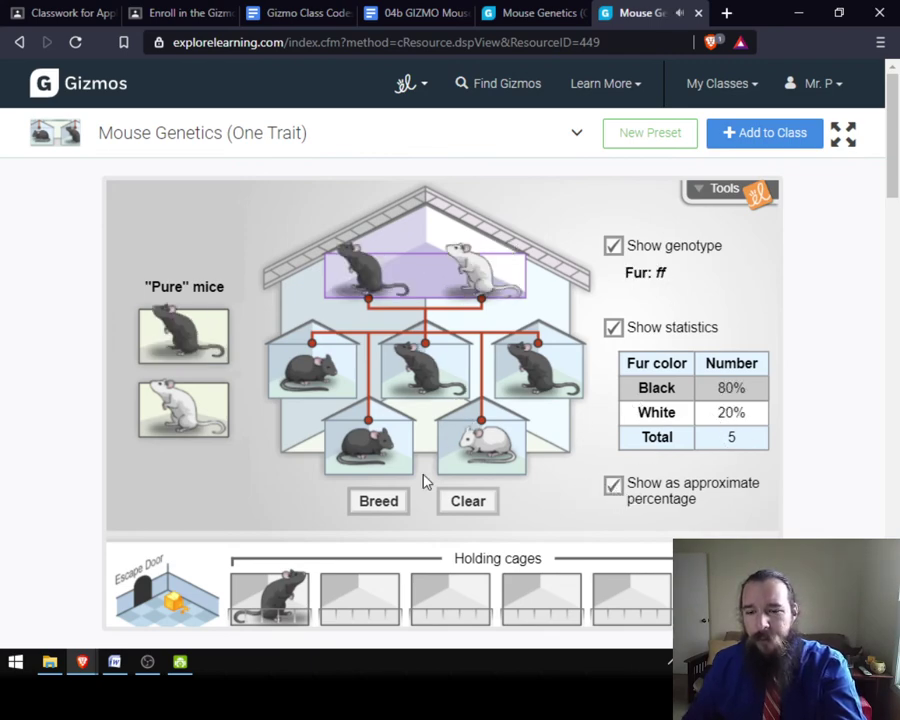
Breed repeatedly to 150 offspring, split 50% black and 50% white.
click(386, 505)
click(378, 501)
click(378, 501)
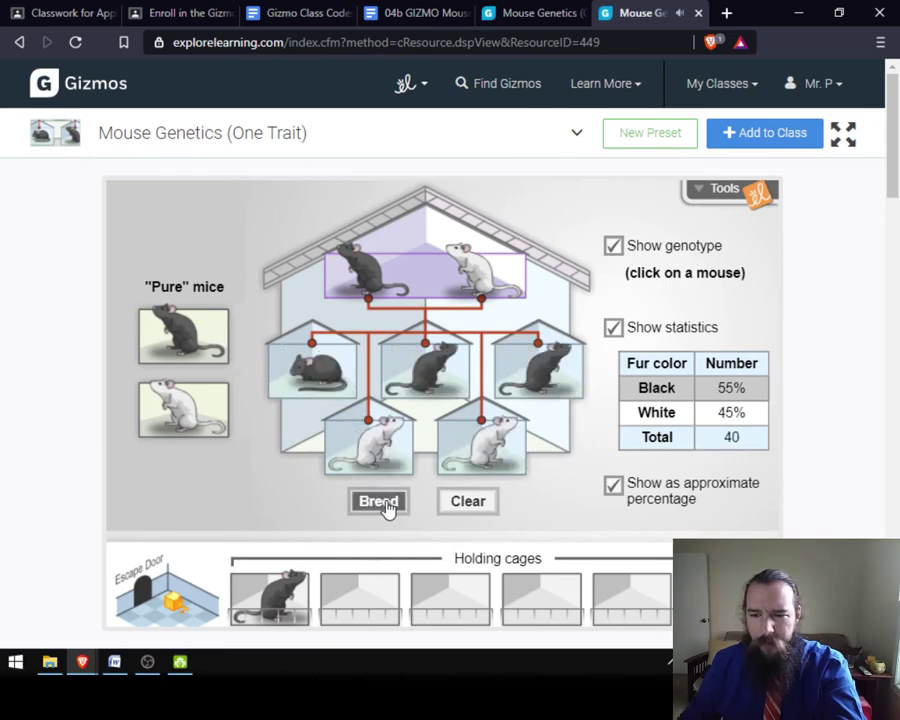
click(378, 501)
click(378, 501)
click(380, 503)
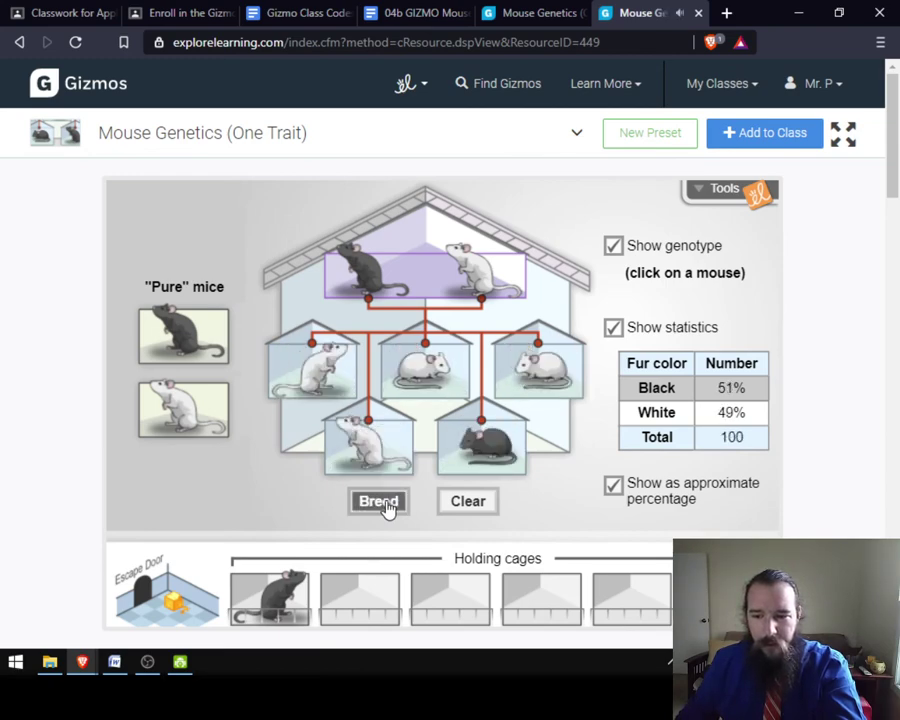
click(380, 503)
click(380, 503)
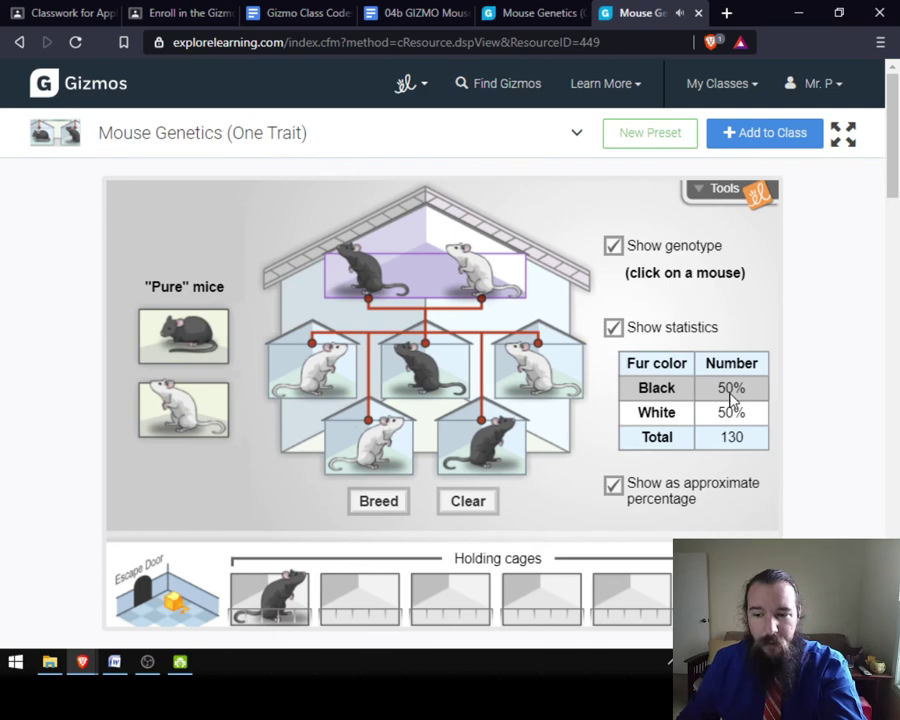
click(380, 503)
click(380, 503)
click(380, 503)
click(380, 503)
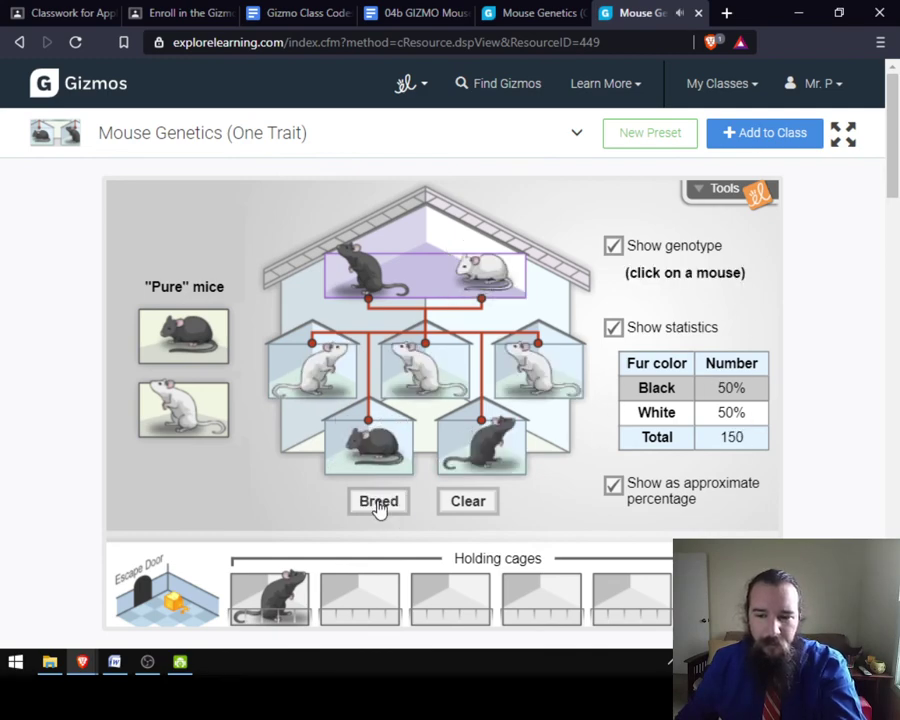
click(380, 503)
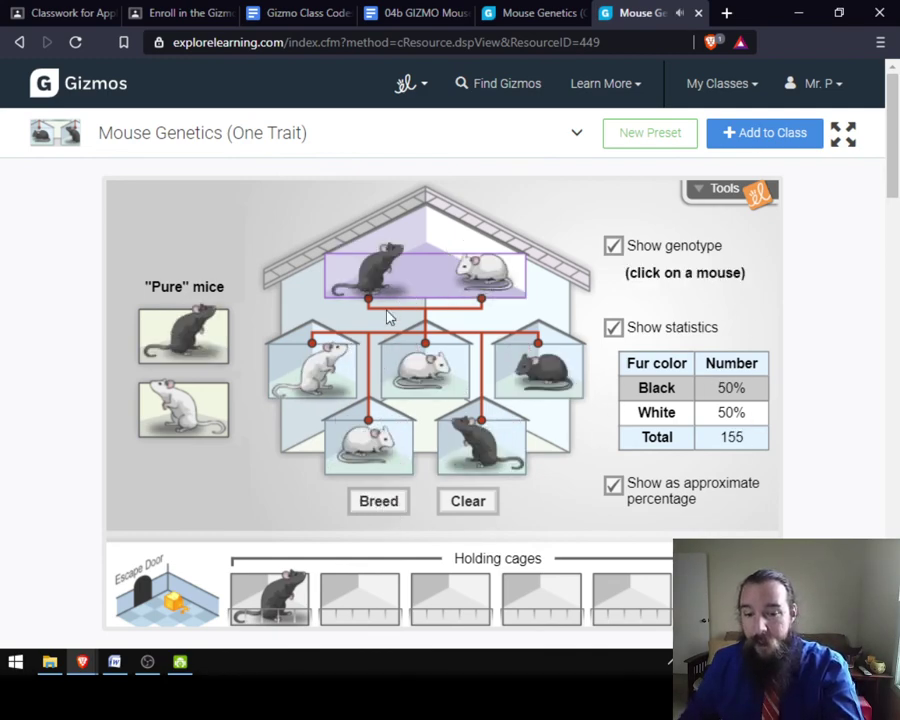
Store the black and white parents in holding cages, clear the offspring, and return to the worksheet.
drag(378, 272, 358, 607)
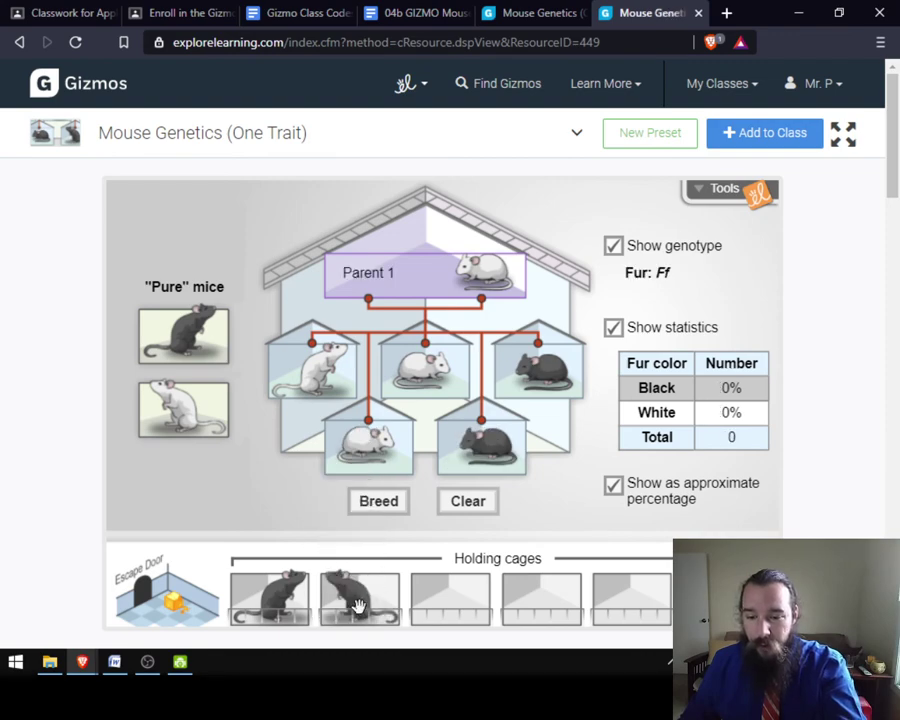
drag(478, 292, 458, 601)
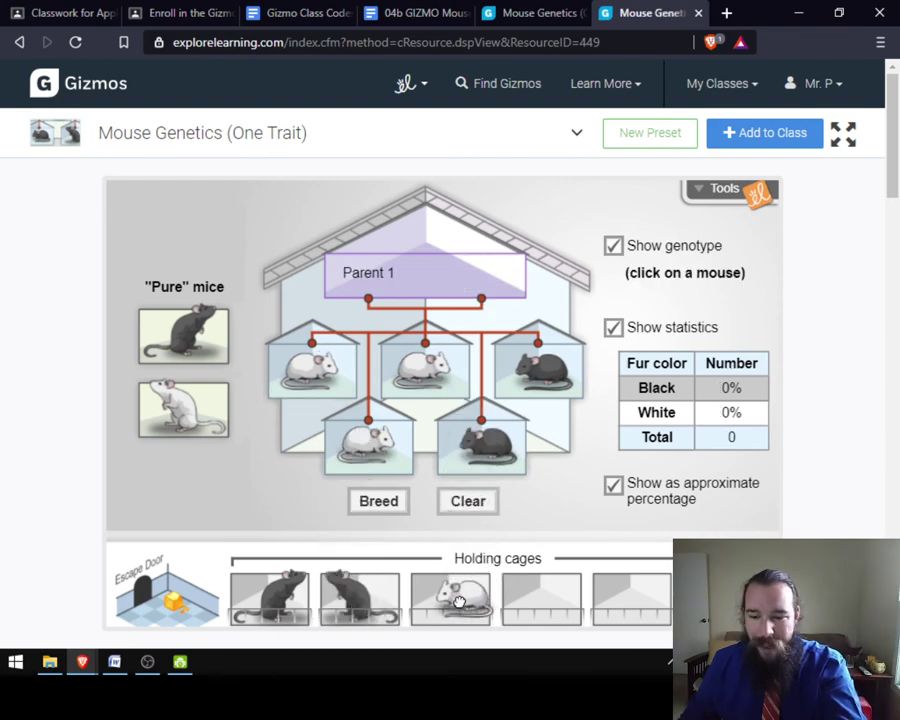
click(480, 506)
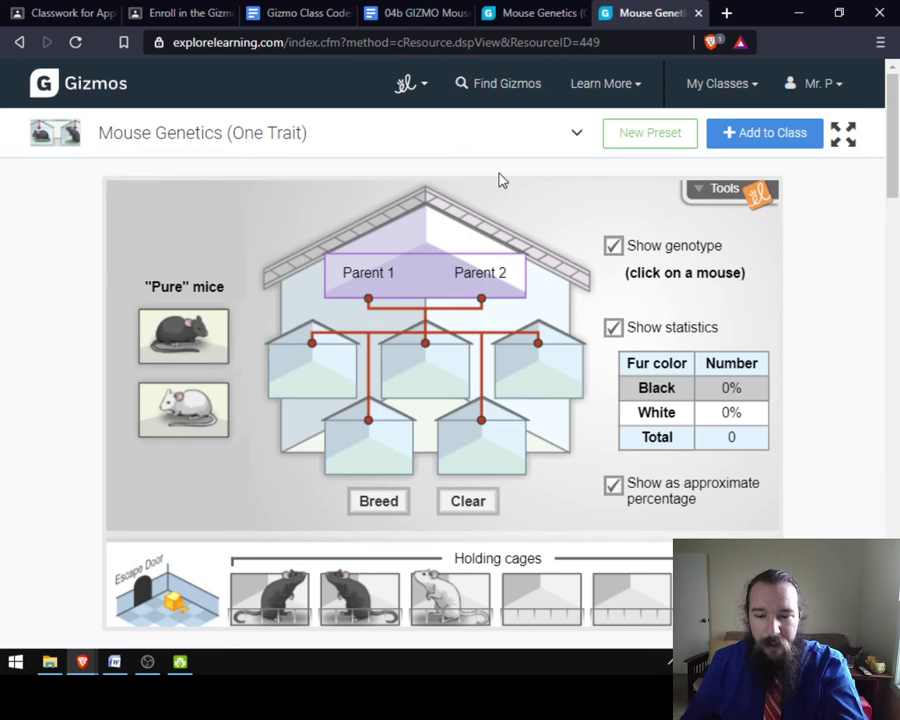
click(400, 12)
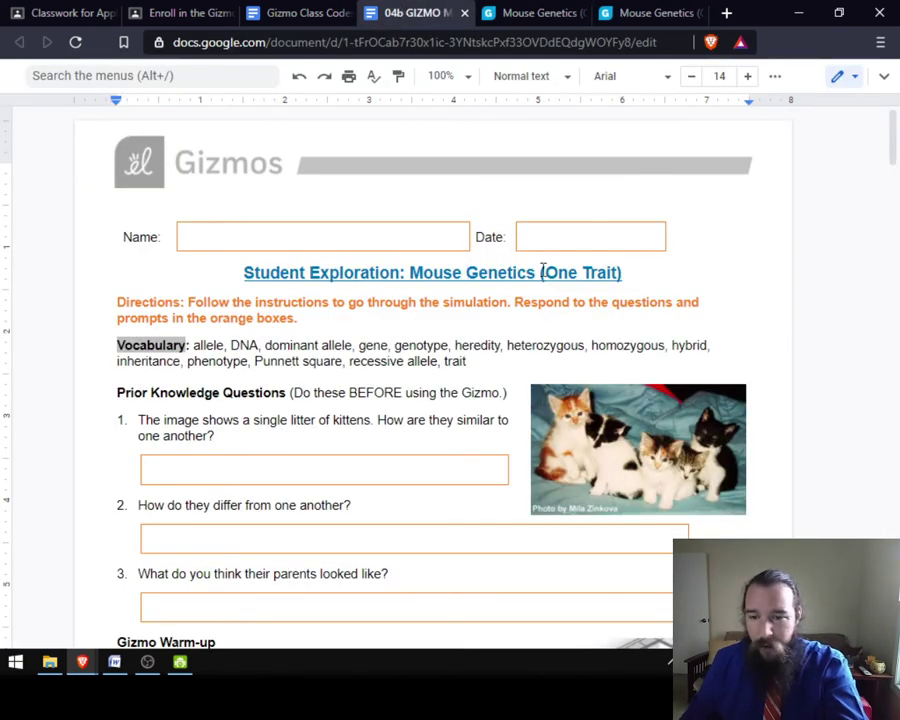
Place the cursor in the Date box, then the offspring-appearance and question 2 and 3 answer boxes.
click(701, 243)
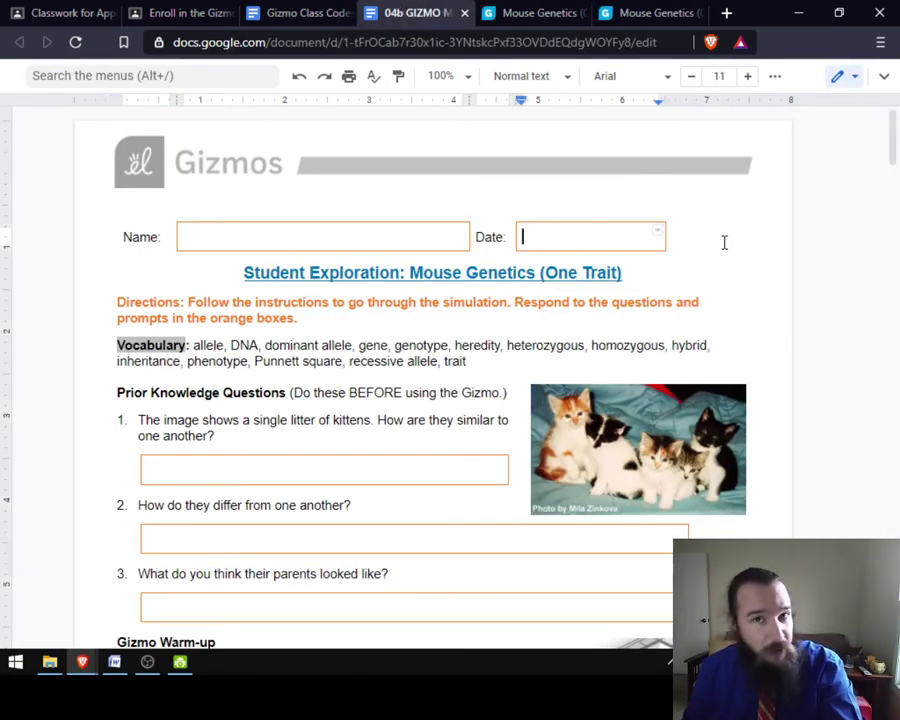
scroll(722, 243, down, 1)
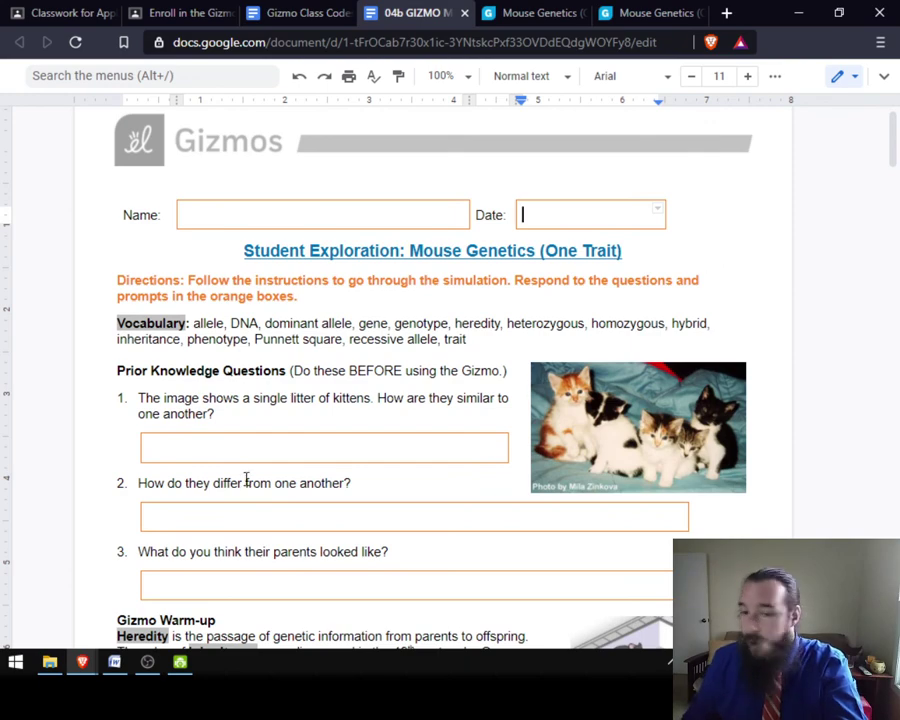
scroll(361, 421, down, 5)
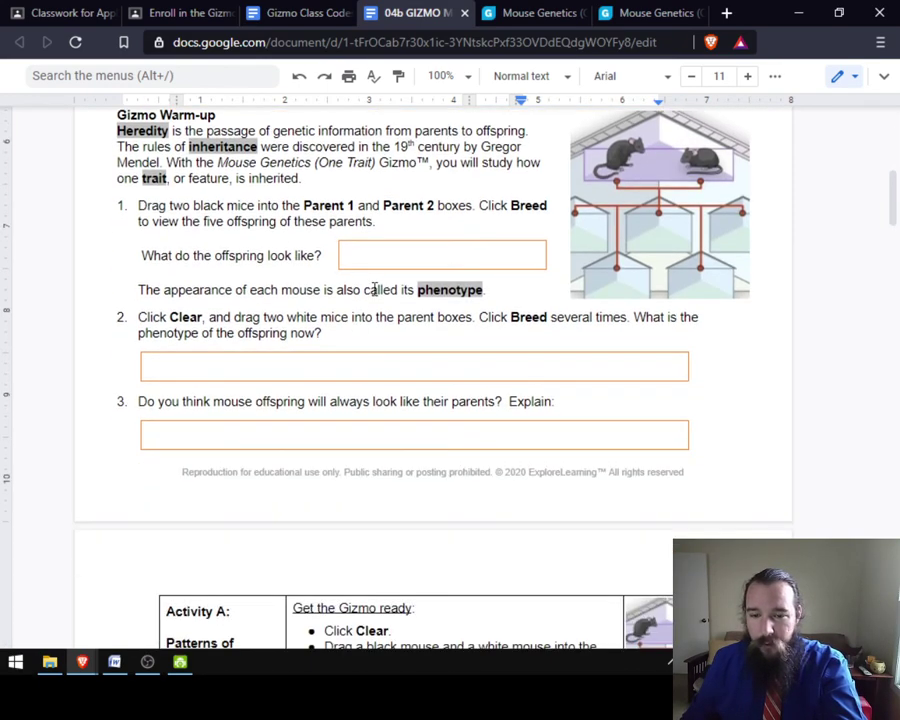
click(385, 264)
click(357, 369)
click(326, 434)
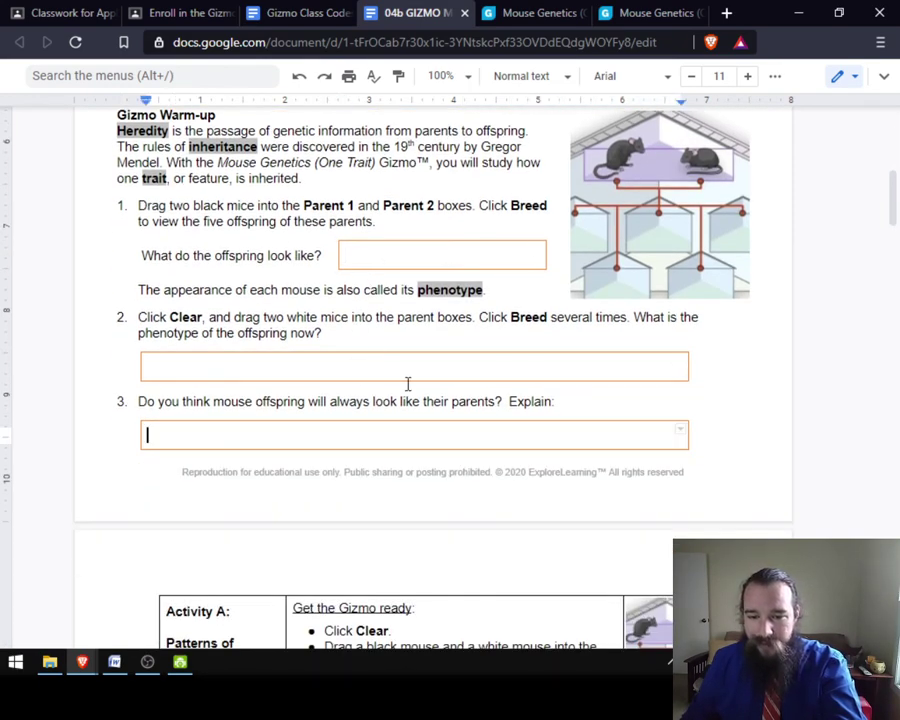
Scroll down to the Model question's two blank Punnett squares.
scroll(432, 388, down, 4)
scroll(445, 377, down, 20)
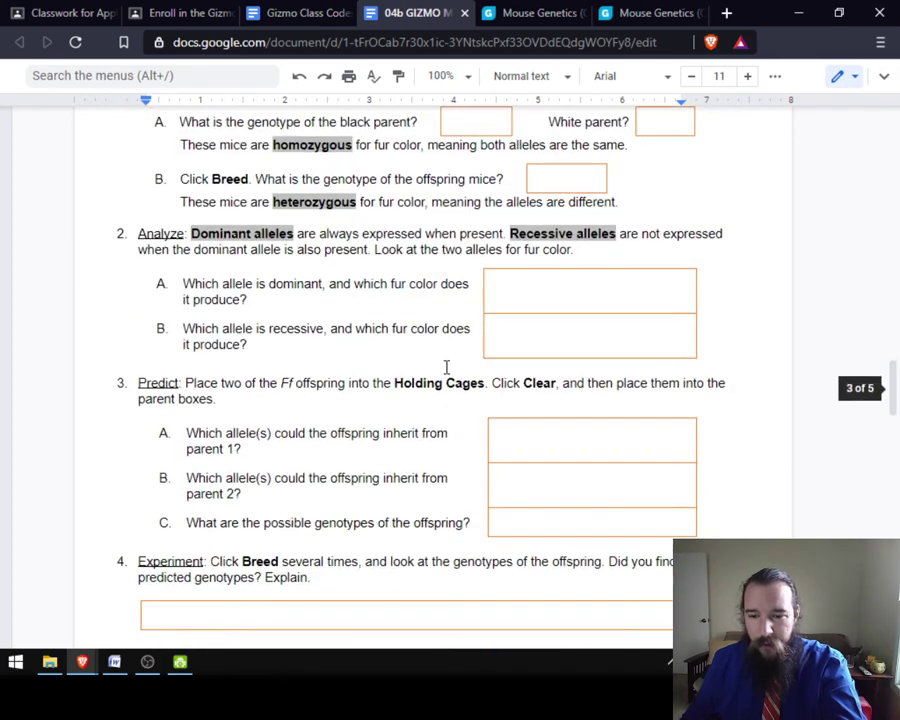
scroll(446, 363, down, 5)
scroll(446, 362, up, 3)
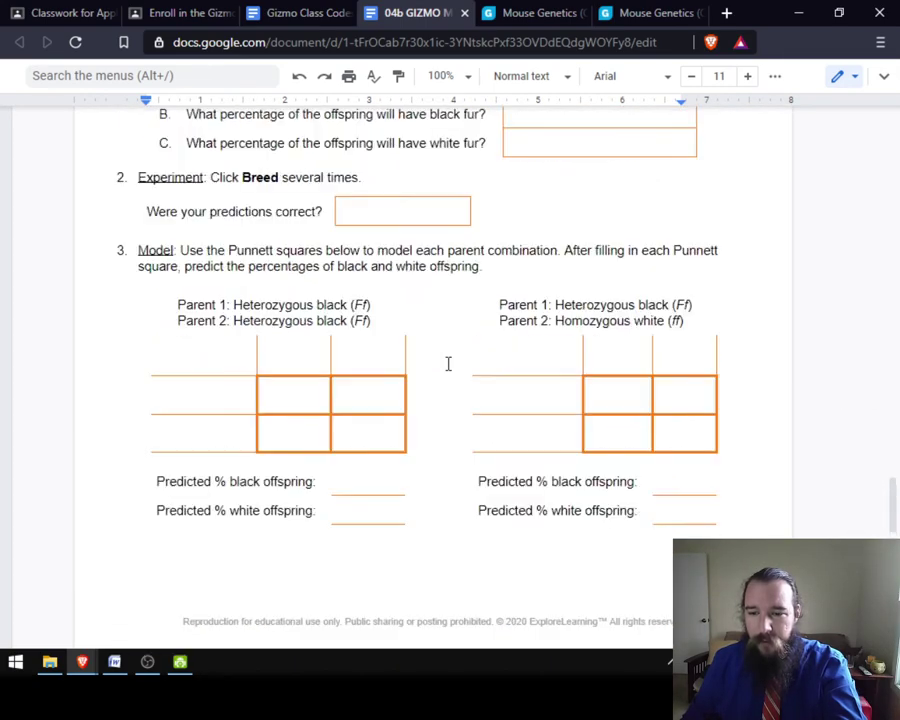
scroll(412, 359, down, 2)
scroll(412, 359, down, 1)
Go over the left Punnett square's cells and its row and column label cells.
click(308, 311)
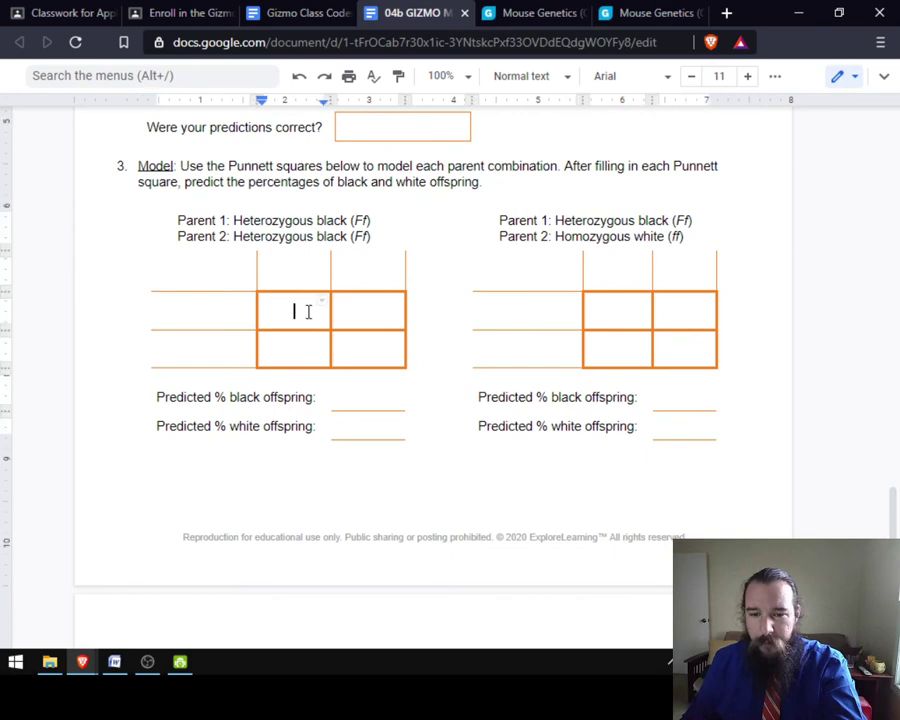
click(372, 355)
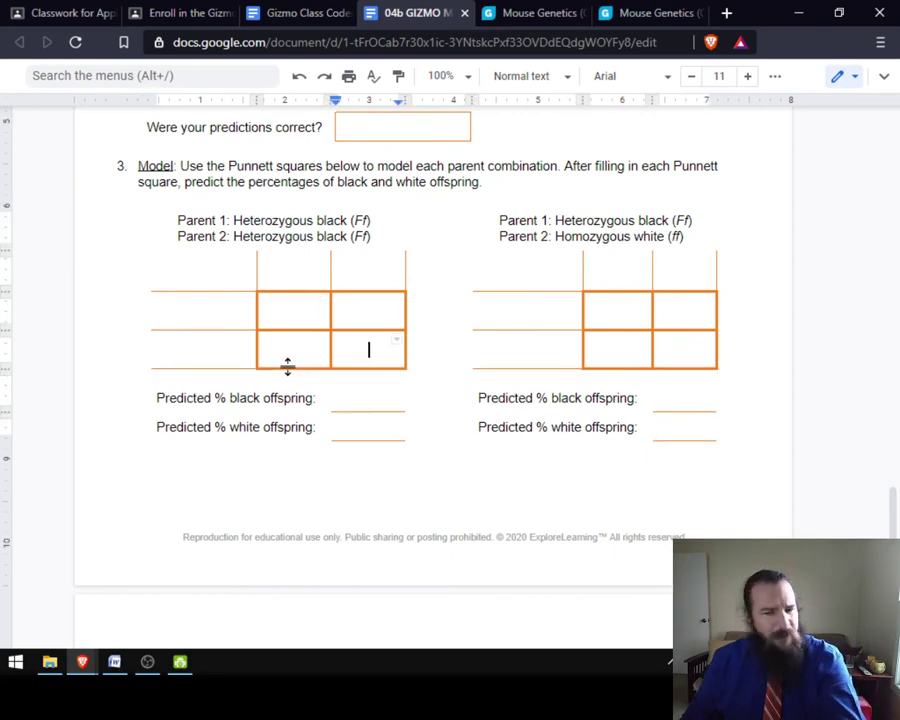
click(298, 274)
click(378, 272)
click(219, 319)
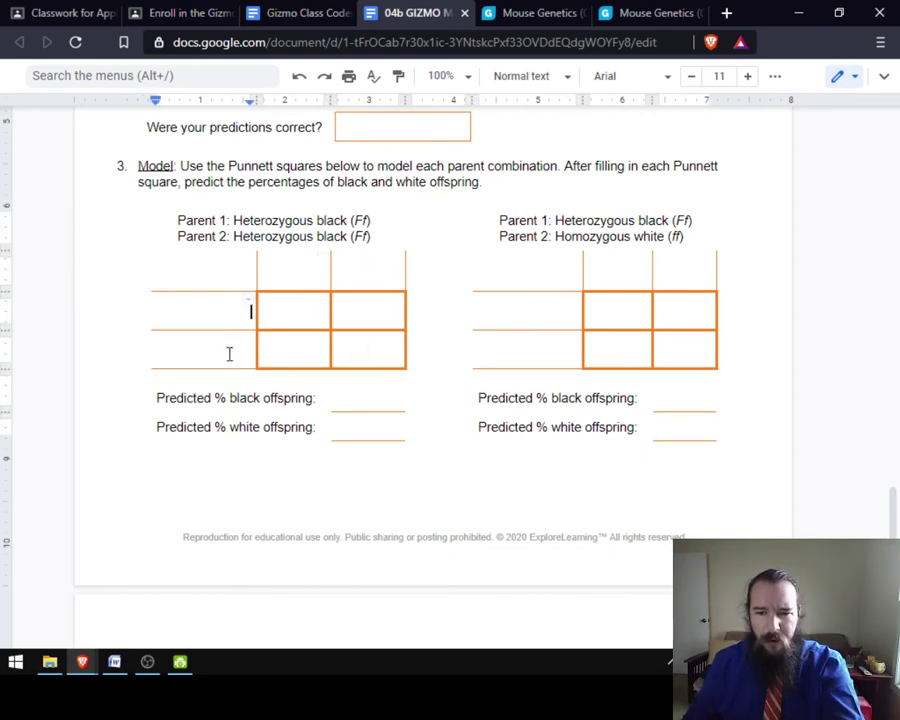
click(242, 318)
click(288, 266)
click(364, 272)
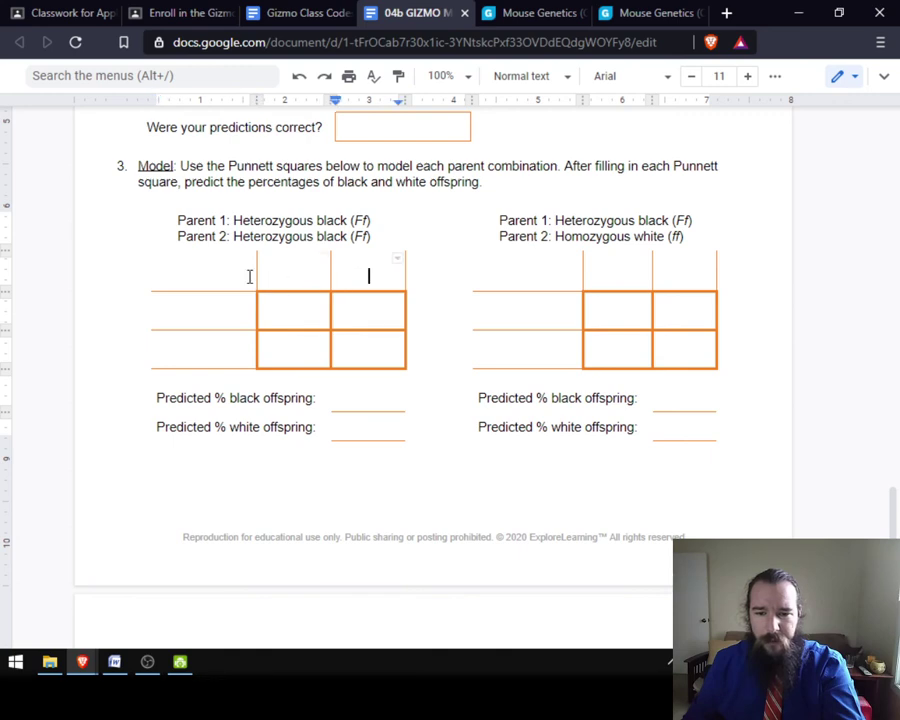
click(246, 278)
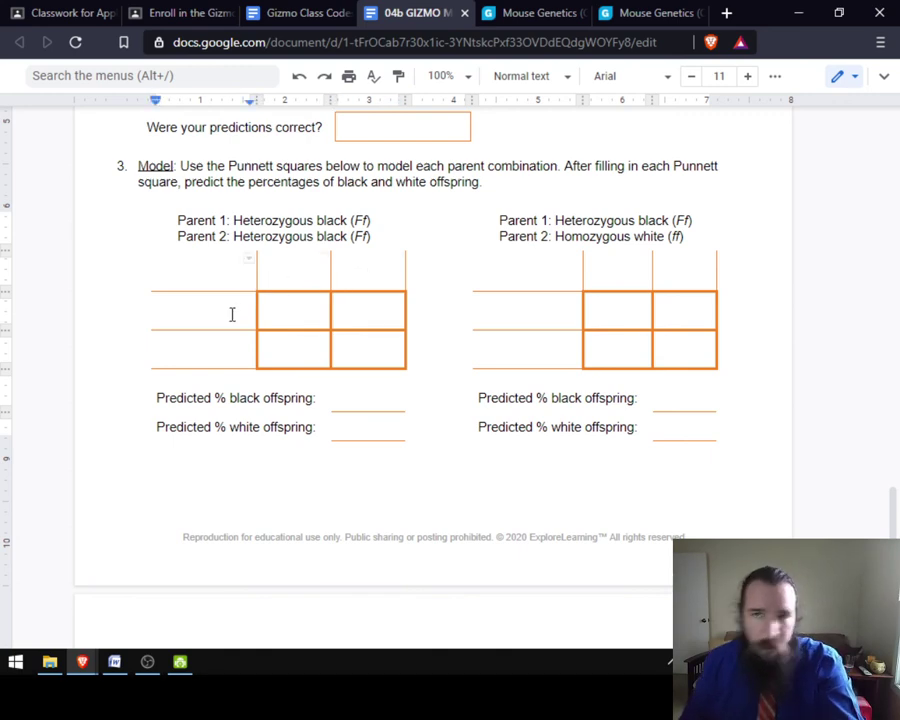
Check the Predicted % white and black fields and the right square, then return to page 1's top.
click(388, 428)
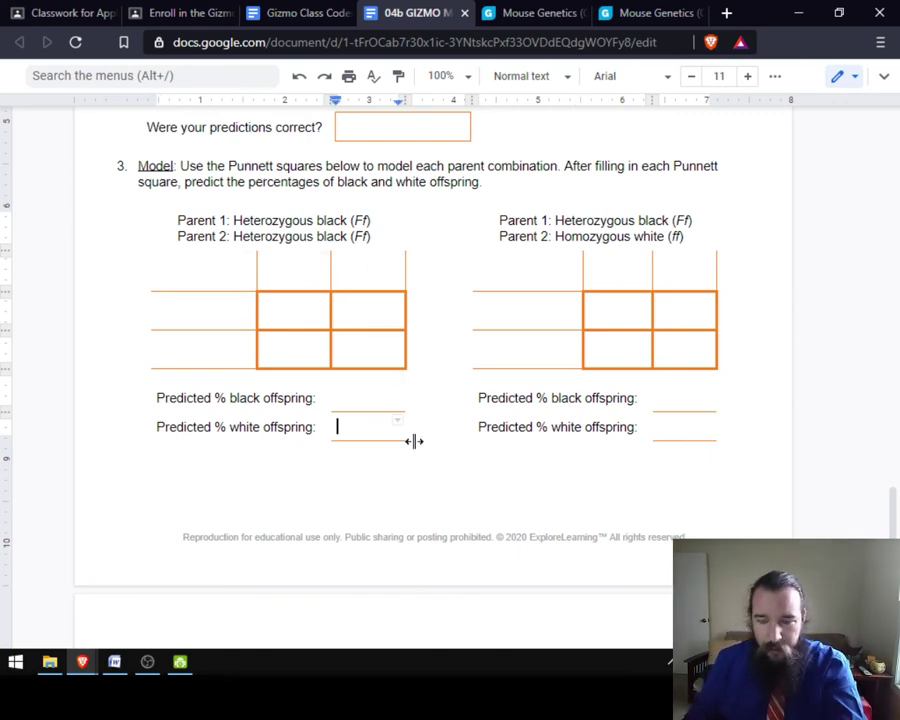
click(694, 395)
click(662, 338)
scroll(592, 350, down, 10)
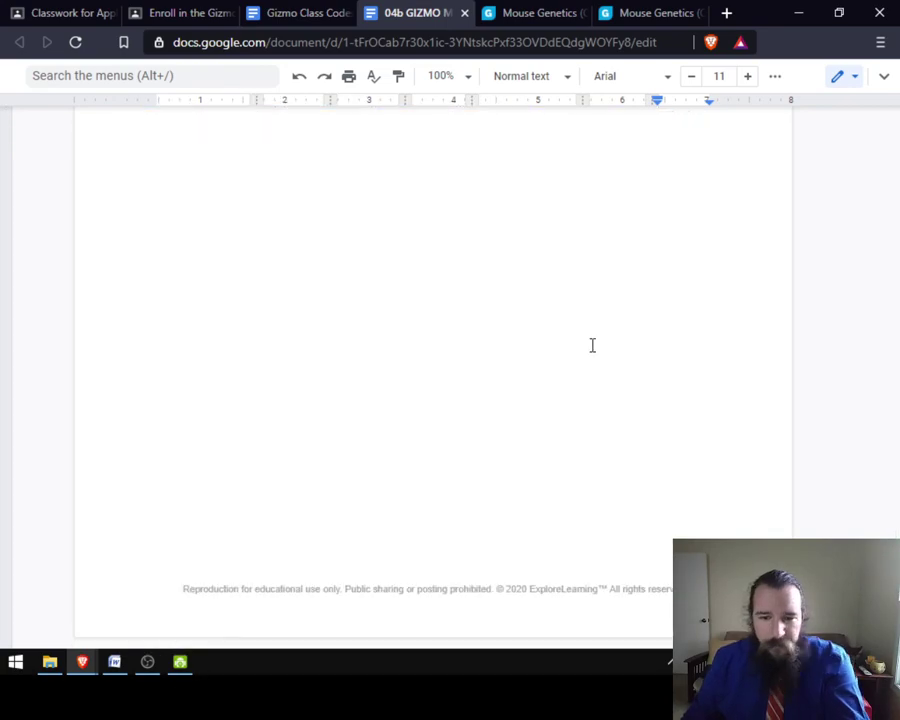
scroll(592, 345, up, 20)
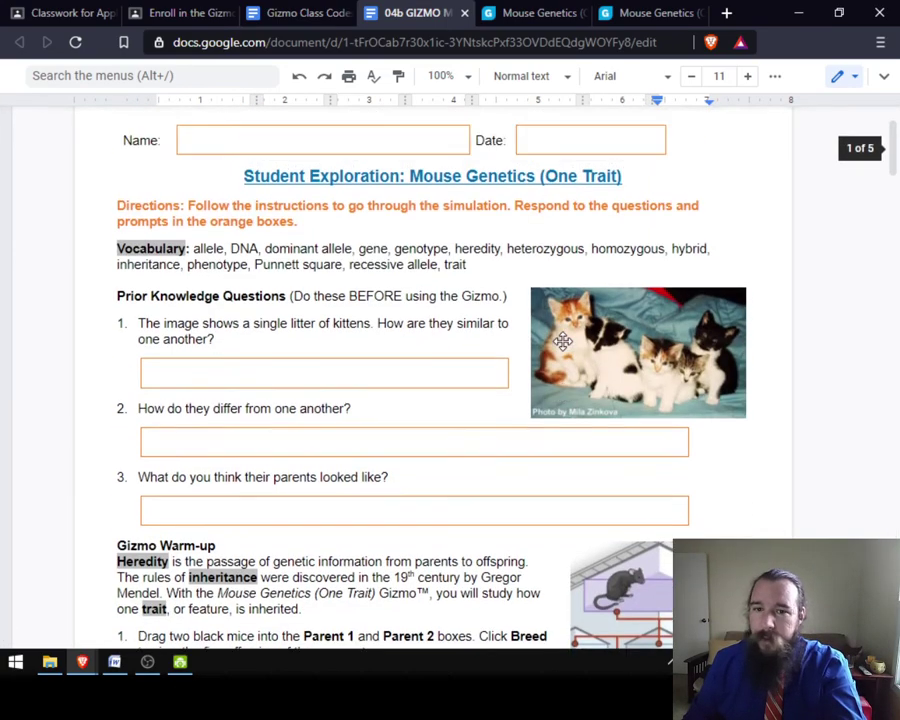
scroll(563, 341, up, 2)
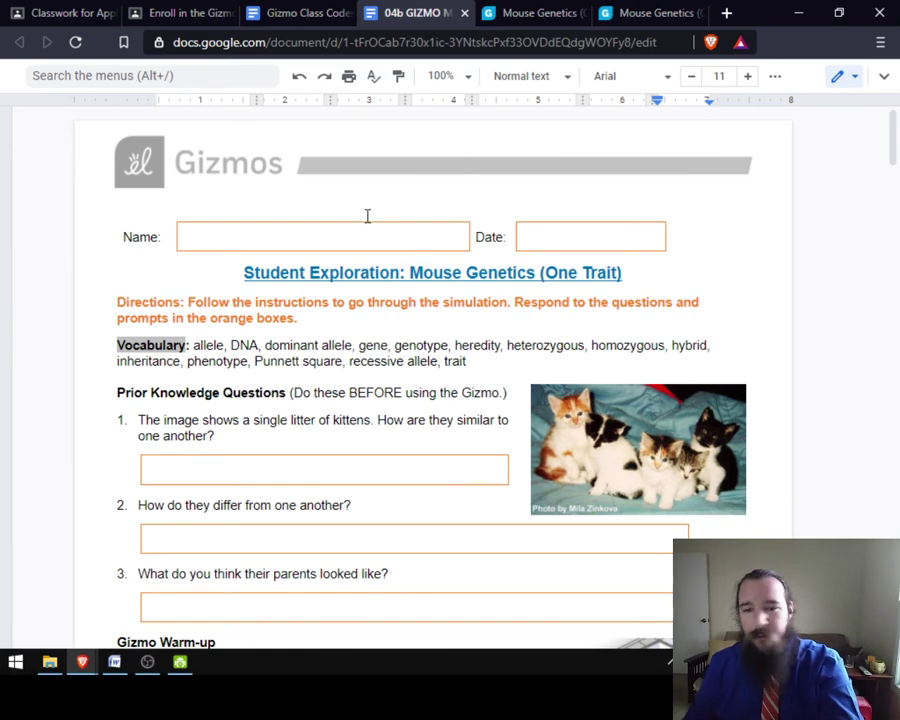